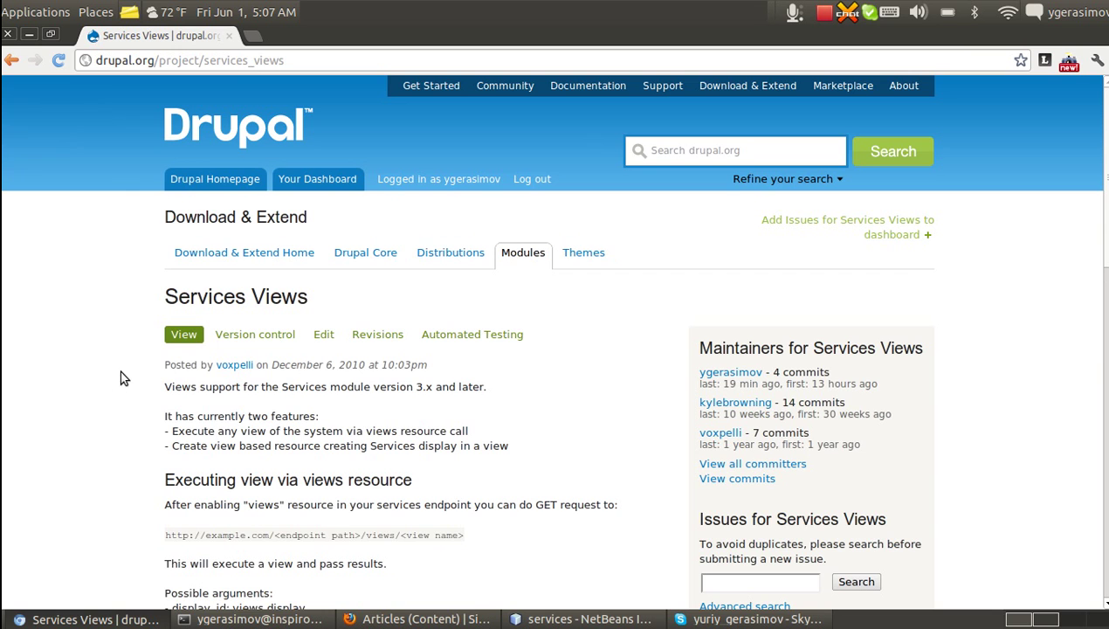
# Read the Services Views module description, and switch to Firefox to examine the Articles view's Services display and its preview
pyautogui.scroll(-5, 122, 377)
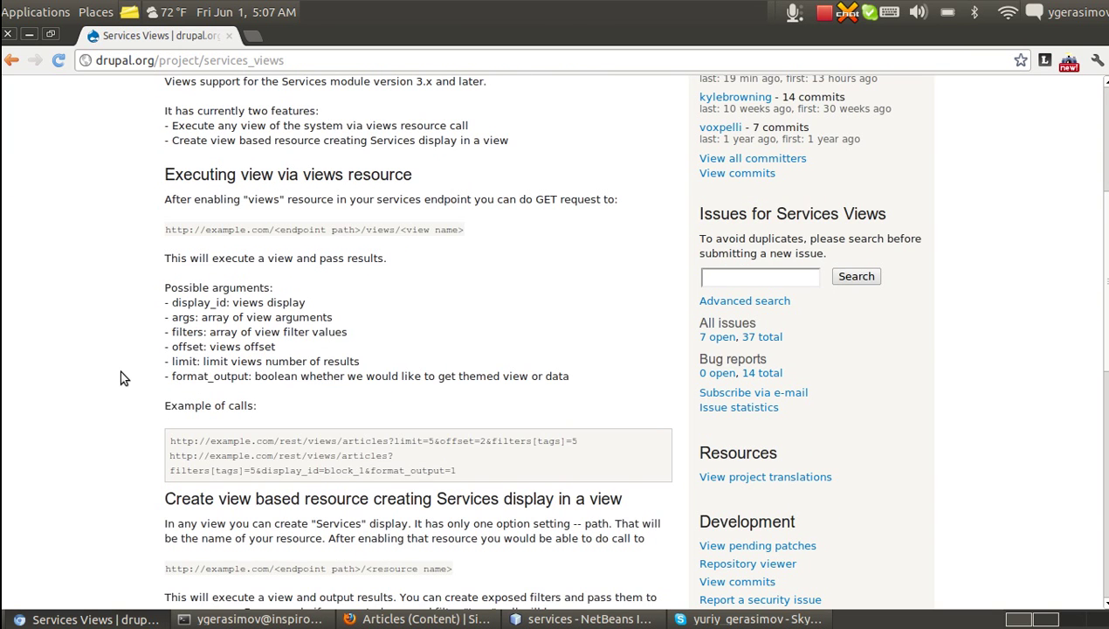
pyautogui.scroll(-3, 131, 461)
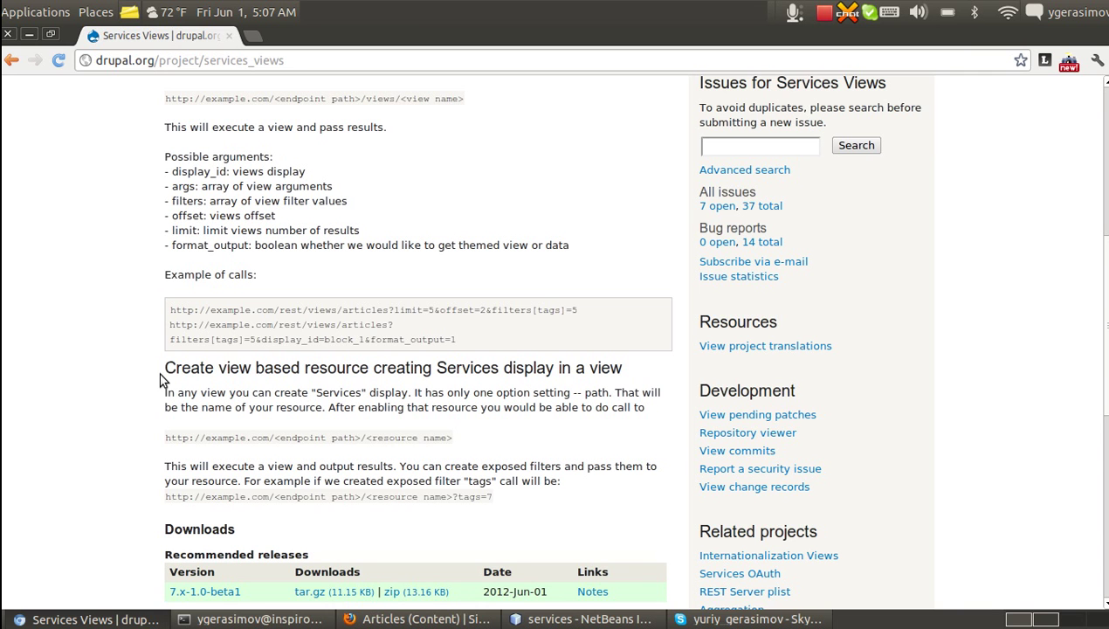
pyautogui.click(362, 618)
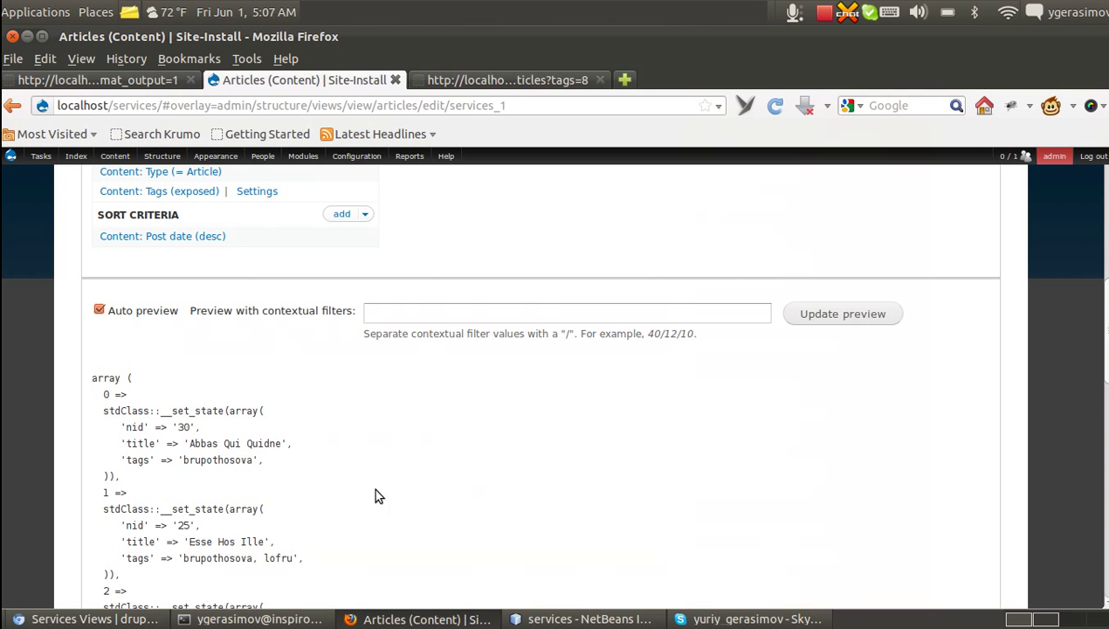
pyautogui.scroll(10, 381, 374)
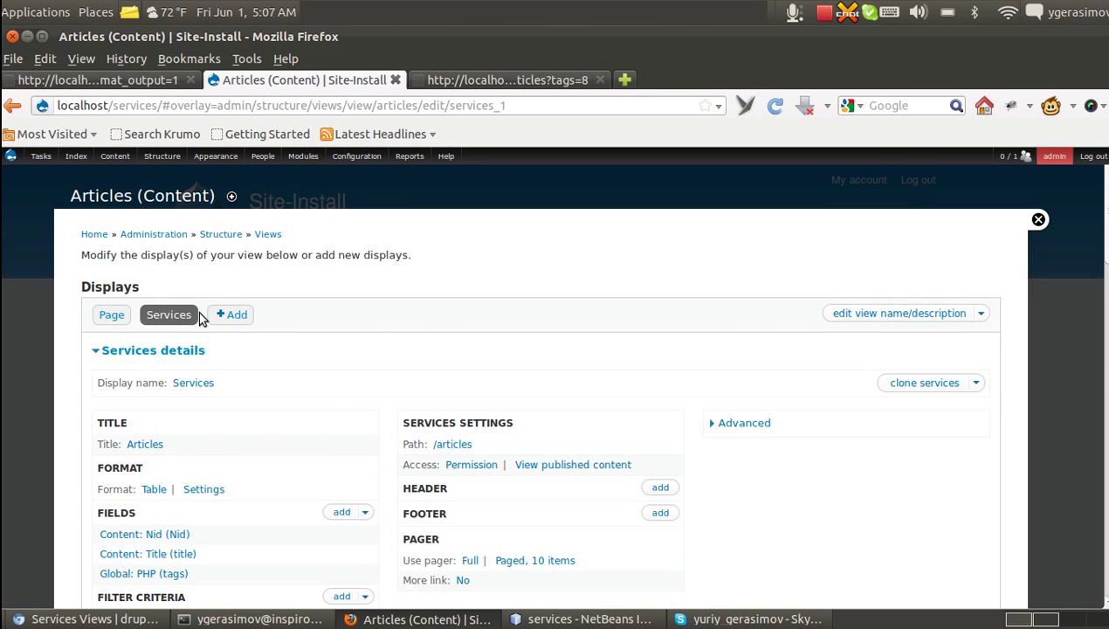
pyautogui.scroll(-3, 218, 367)
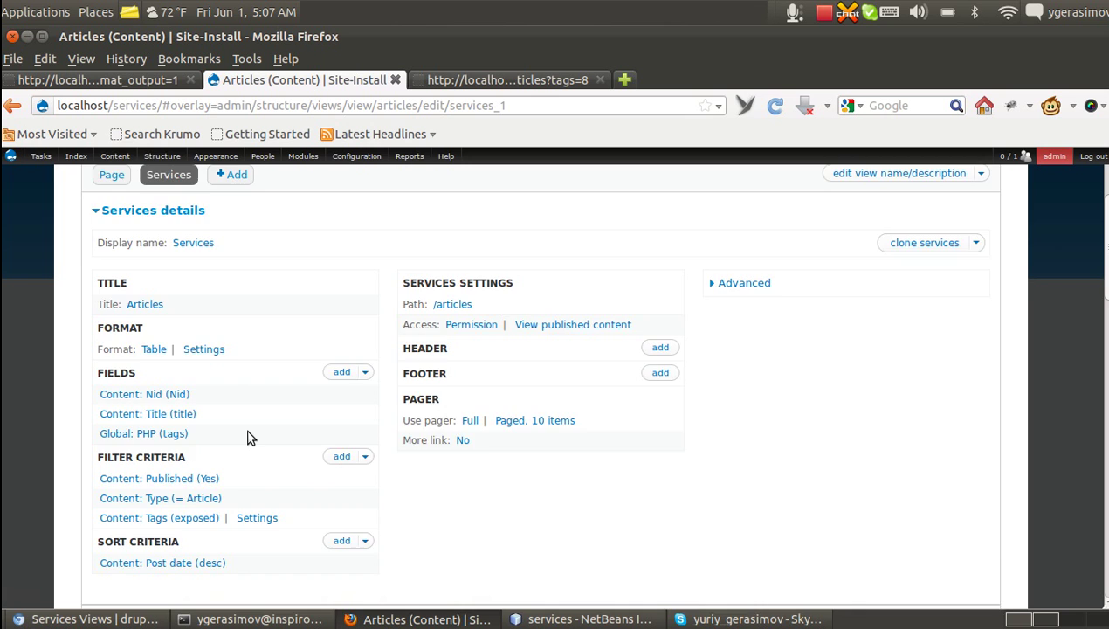
pyautogui.scroll(-7, 247, 436)
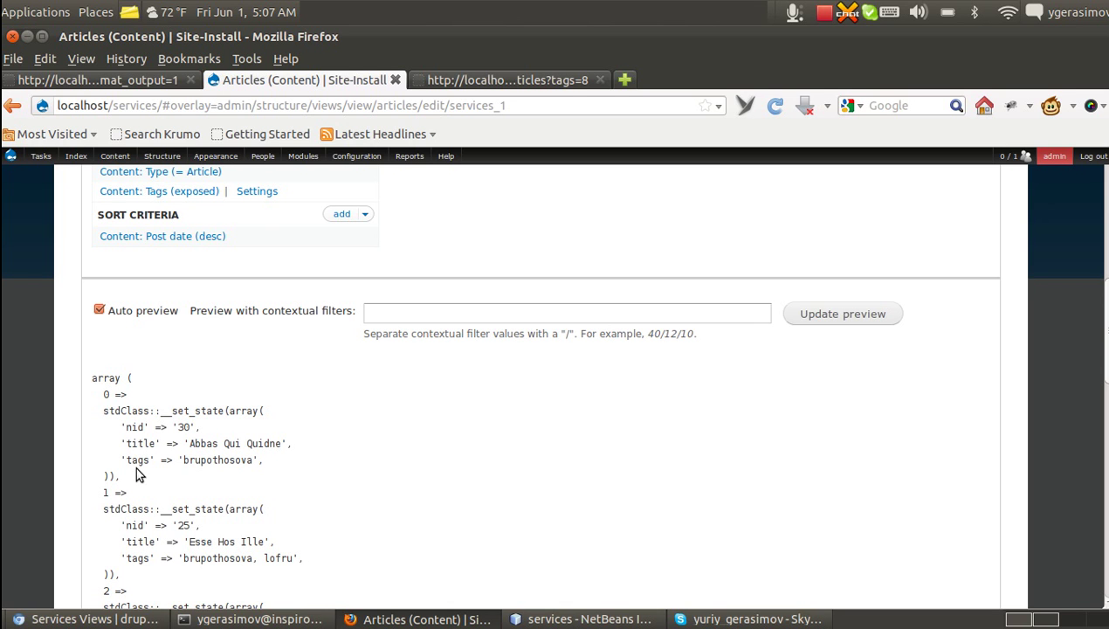
pyautogui.scroll(6, 135, 471)
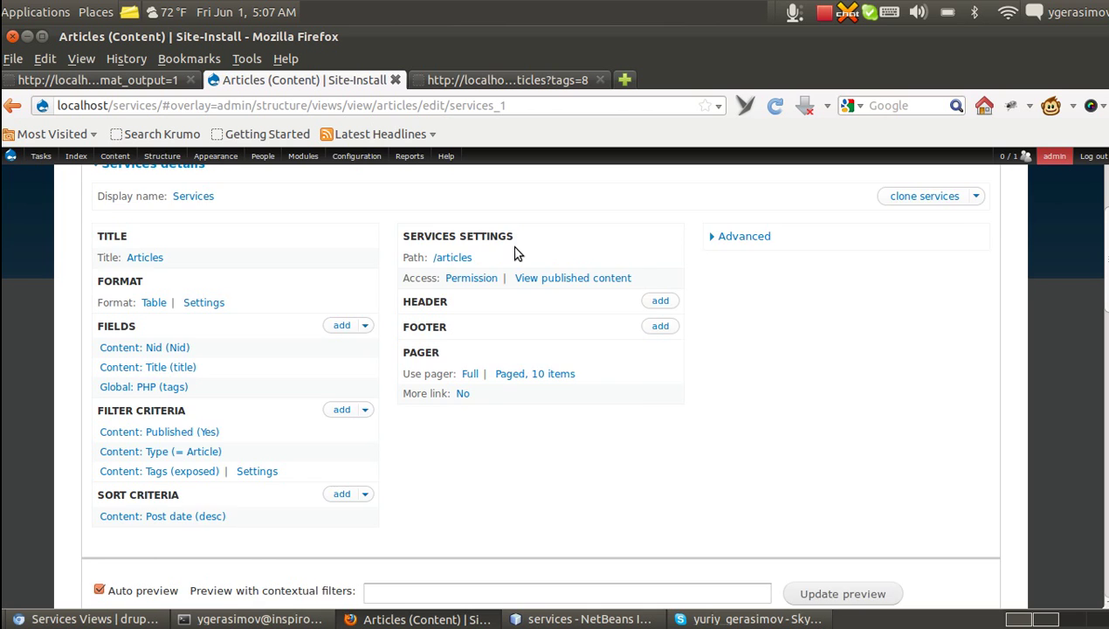
pyautogui.scroll(2, 502, 266)
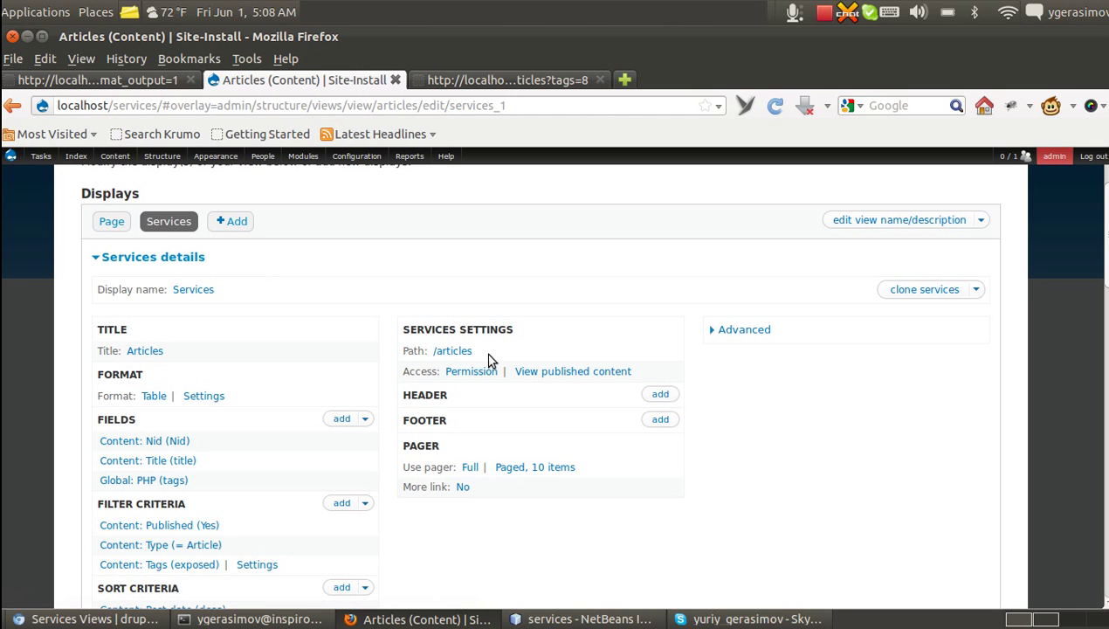
# Open the Services endpoint list in a new browser tab and inspect the articles resource of the rest endpoint
pyautogui.moveTo(161, 155)
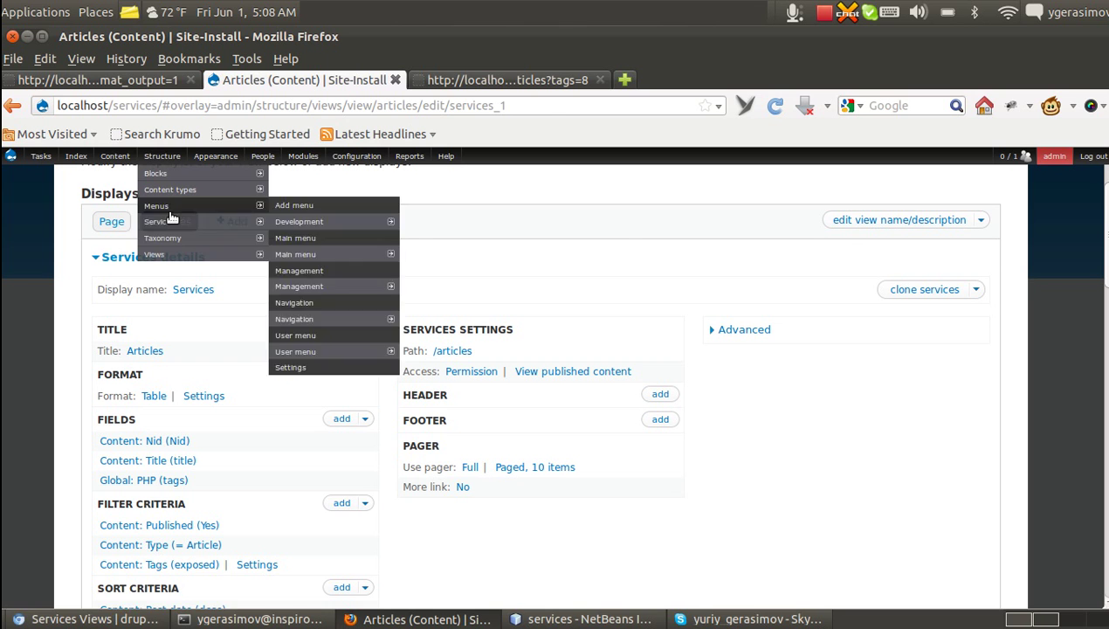
pyautogui.moveTo(159, 221)
pyautogui.rightClick(288, 225)
pyautogui.click(367, 231)
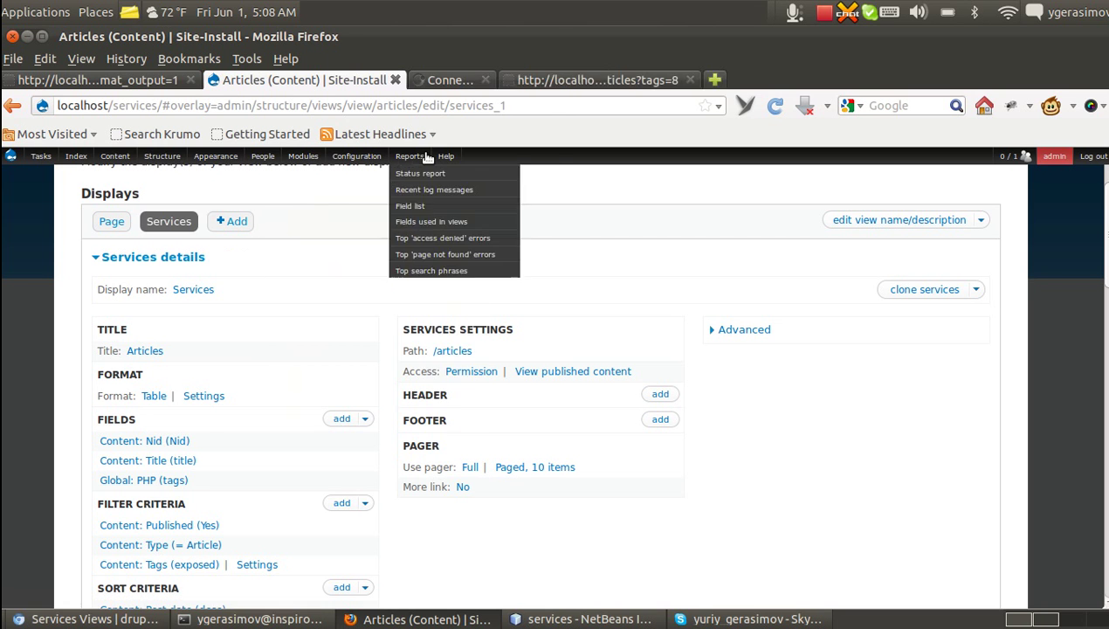
pyautogui.click(463, 82)
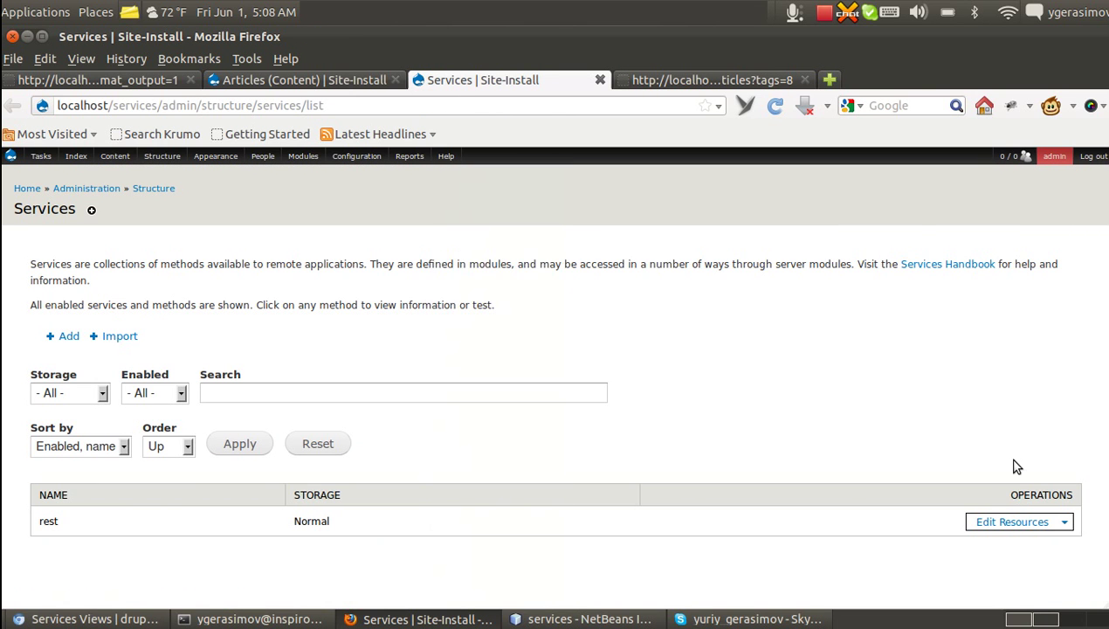
pyautogui.click(1007, 521)
pyautogui.scroll(-2, 579, 388)
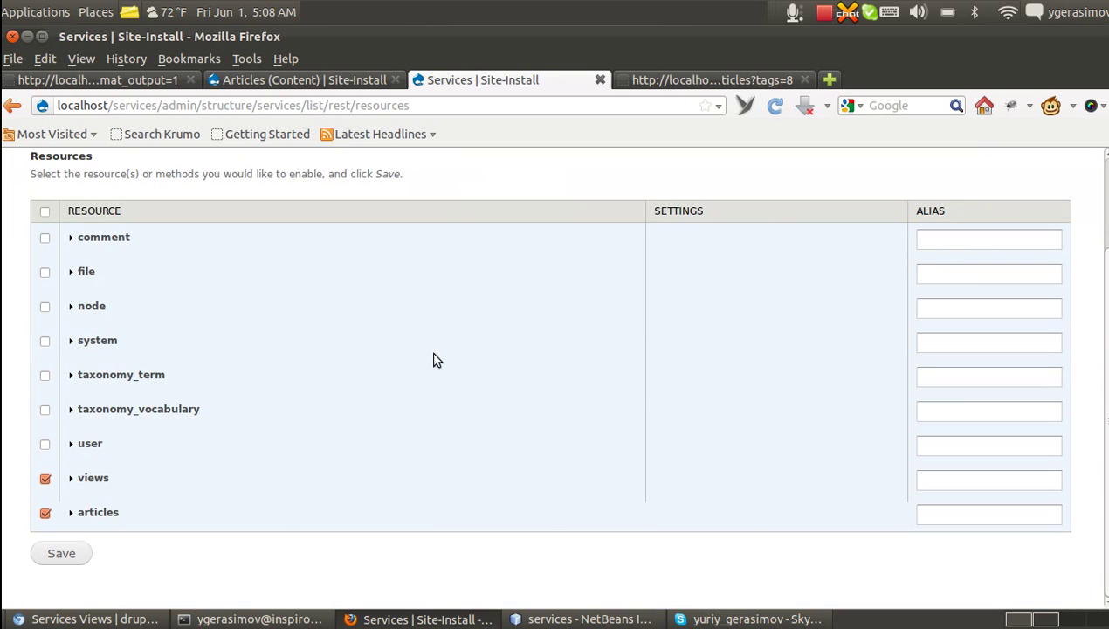
pyautogui.click(70, 513)
pyautogui.scroll(-2, 218, 508)
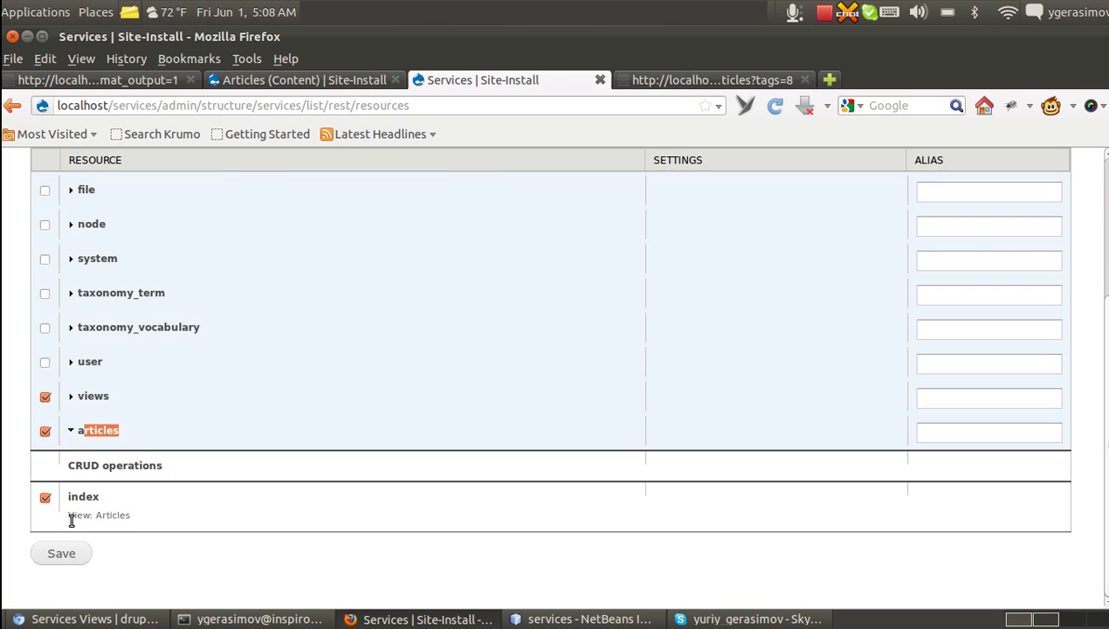
# Inspect the XML output of localhost/services/rest/articles?tags=8, highlighting the endpoint and resource names in its address
pyautogui.click(375, 80)
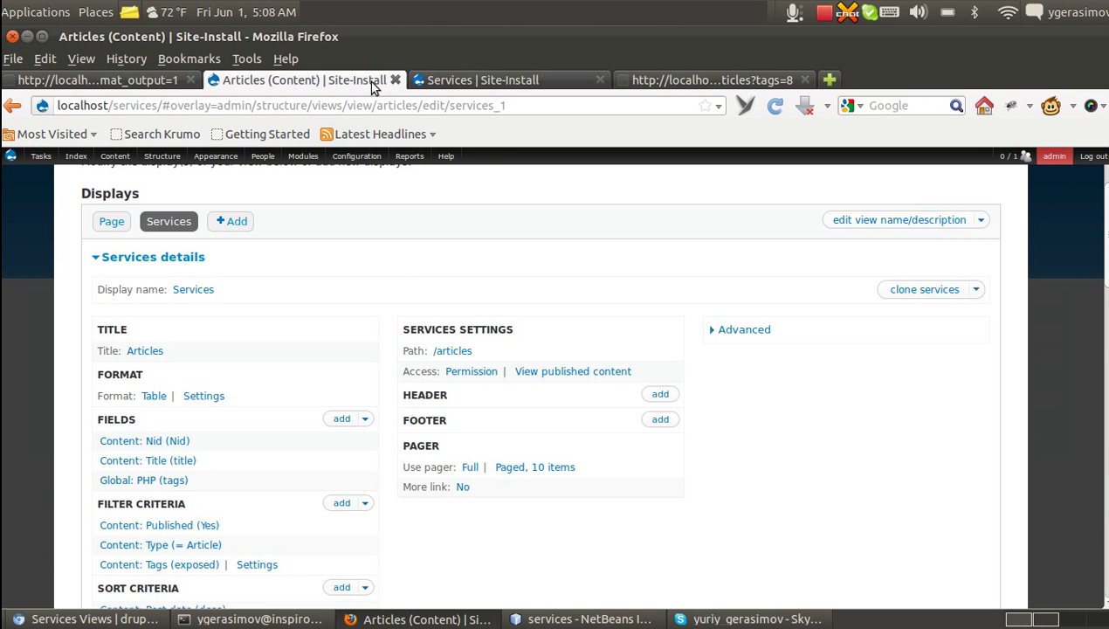
pyautogui.click(648, 80)
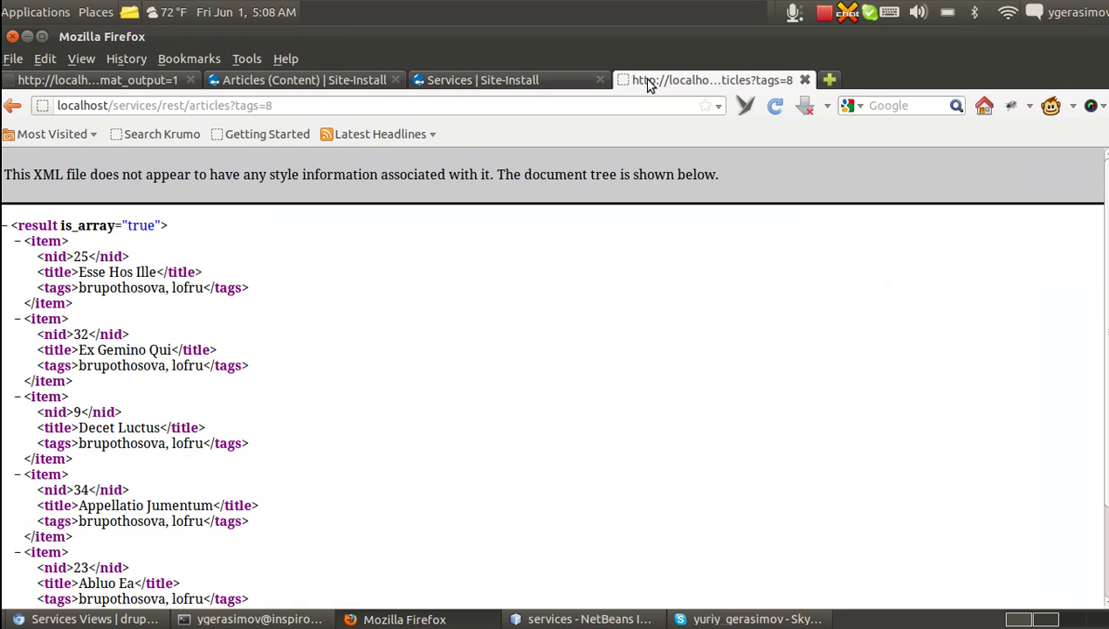
pyautogui.doubleClick(173, 106)
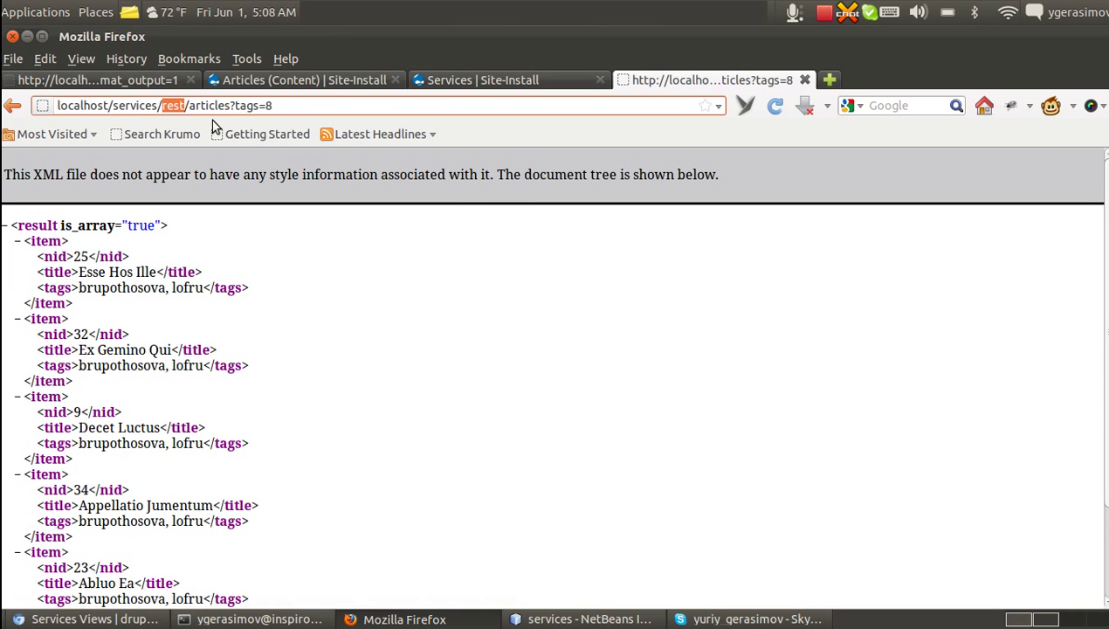
pyautogui.moveTo(188, 106); pyautogui.dragTo(232, 106)
# Find the Content: Post date field by searching for "date" and add it to the Articles view's Services display
pyautogui.click(275, 82)
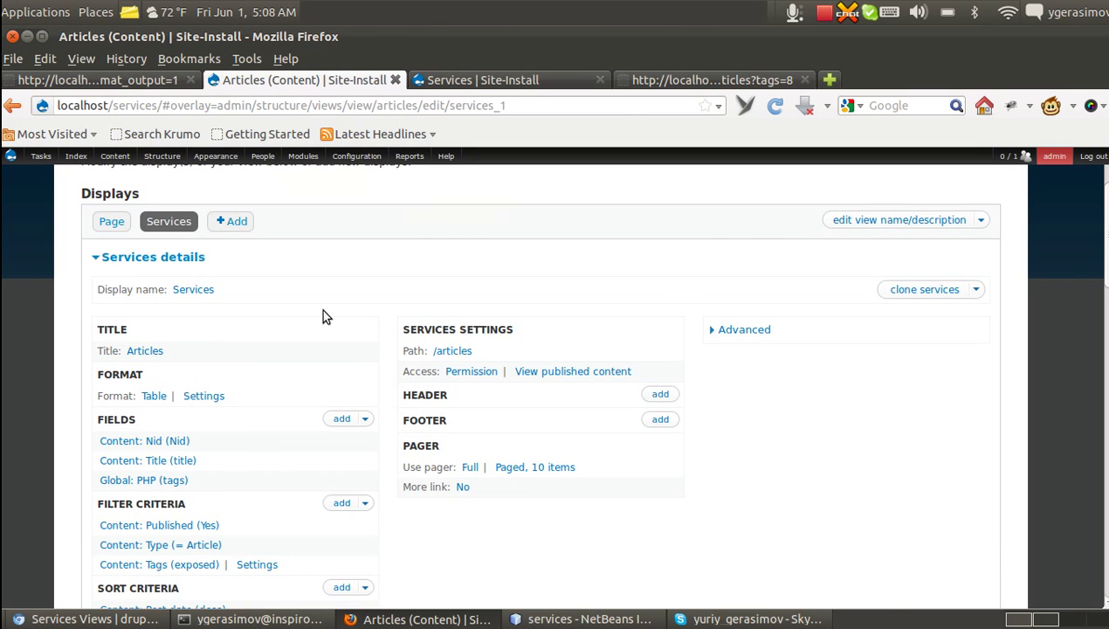
pyautogui.scroll(-2, 322, 311)
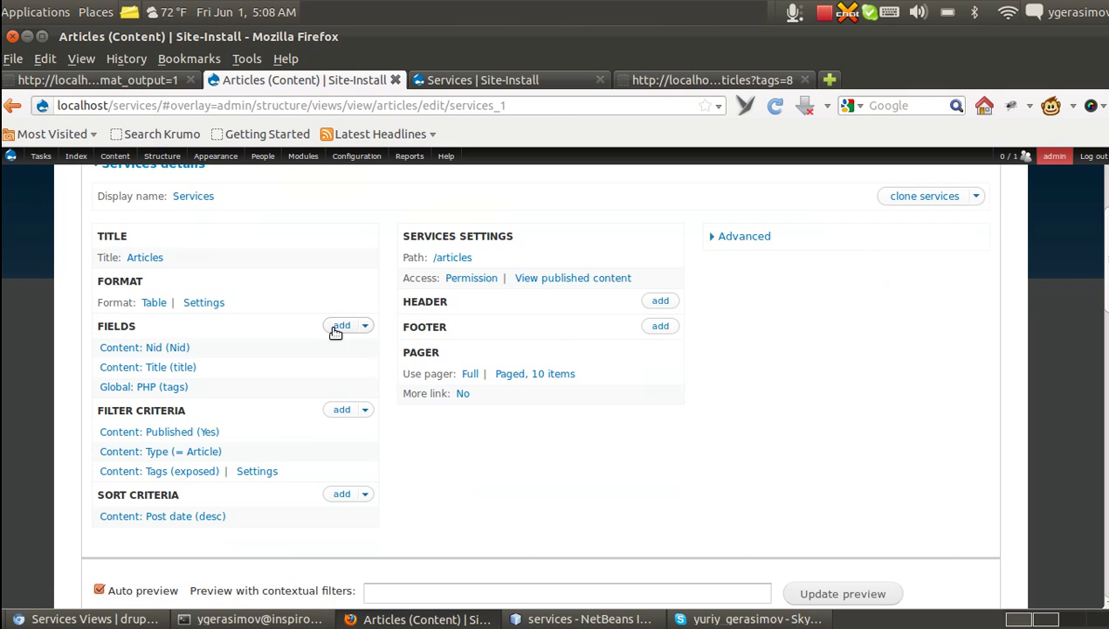
pyautogui.click(339, 329)
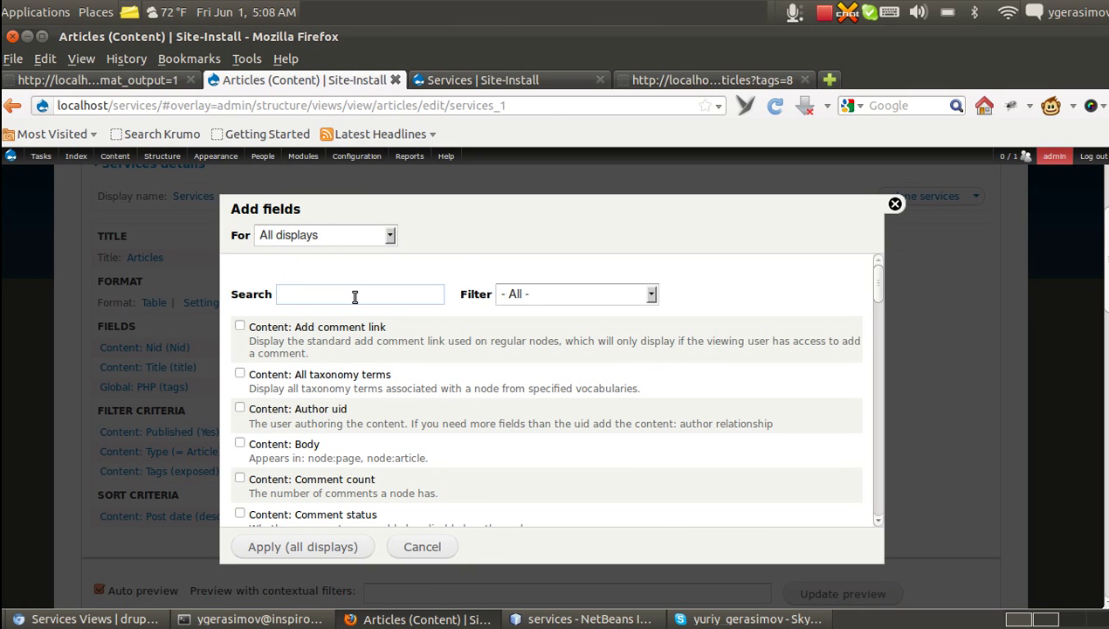
pyautogui.write('pu')
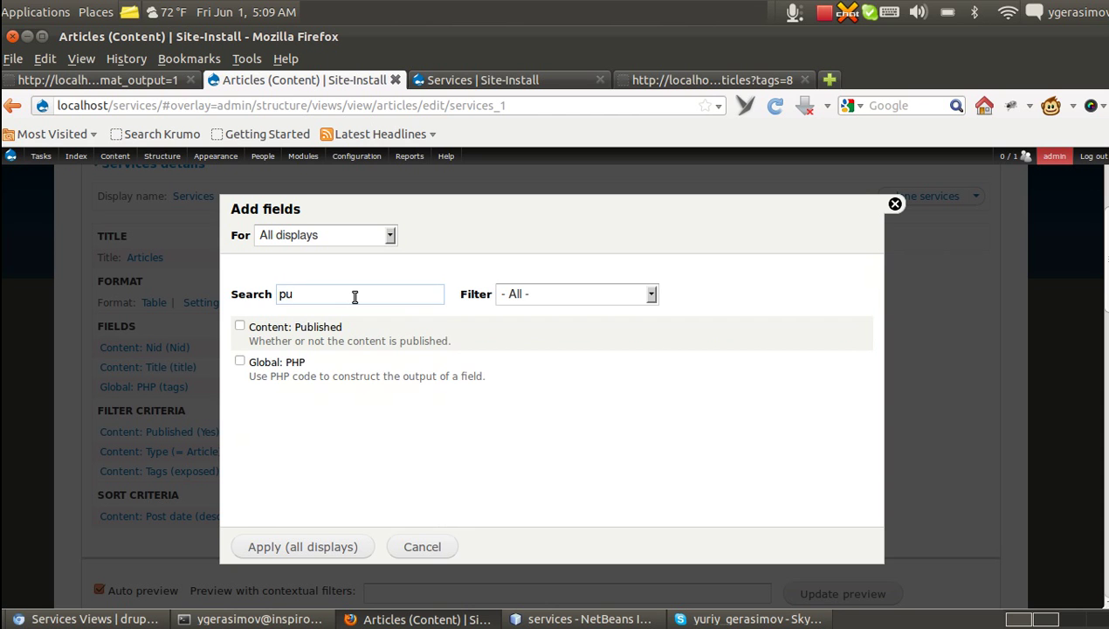
pyautogui.press('BackSpace')
pyautogui.press('BackSpace')
pyautogui.write('date')
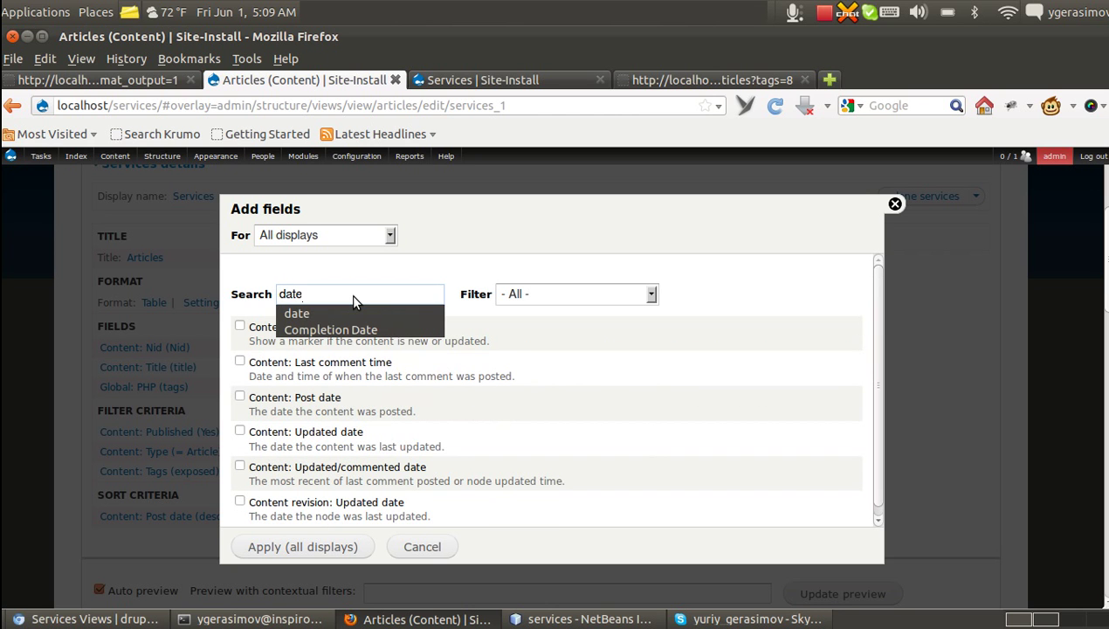
pyautogui.click(323, 399)
pyautogui.click(341, 543)
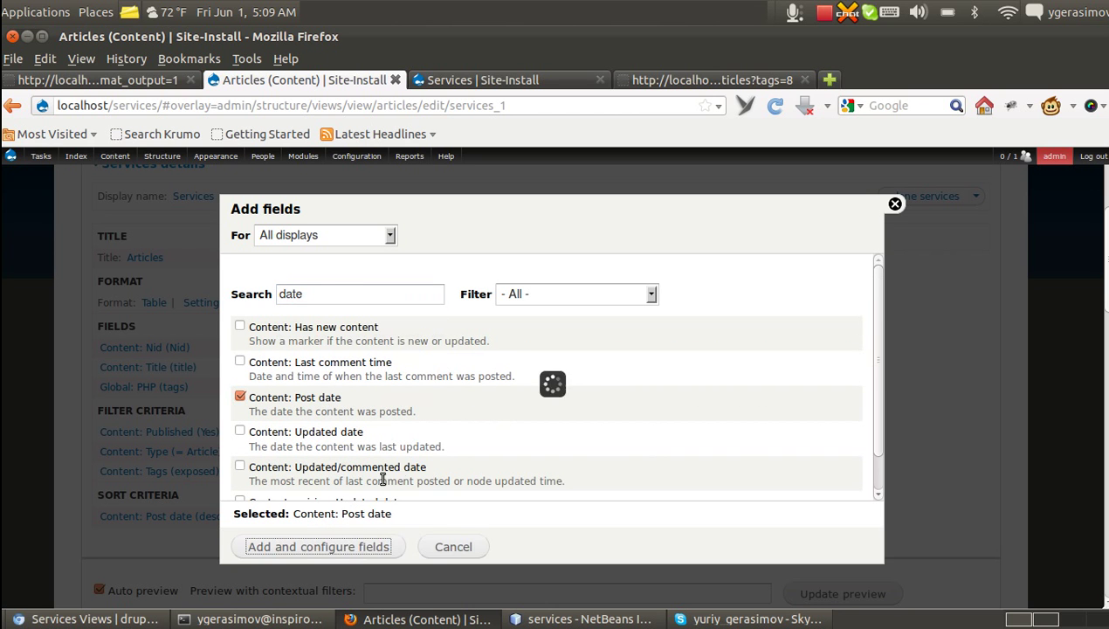
# Set the Post date field's custom value key to "created" and apply it to all displays
pyautogui.moveTo(313, 332); pyautogui.dragTo(233, 331)
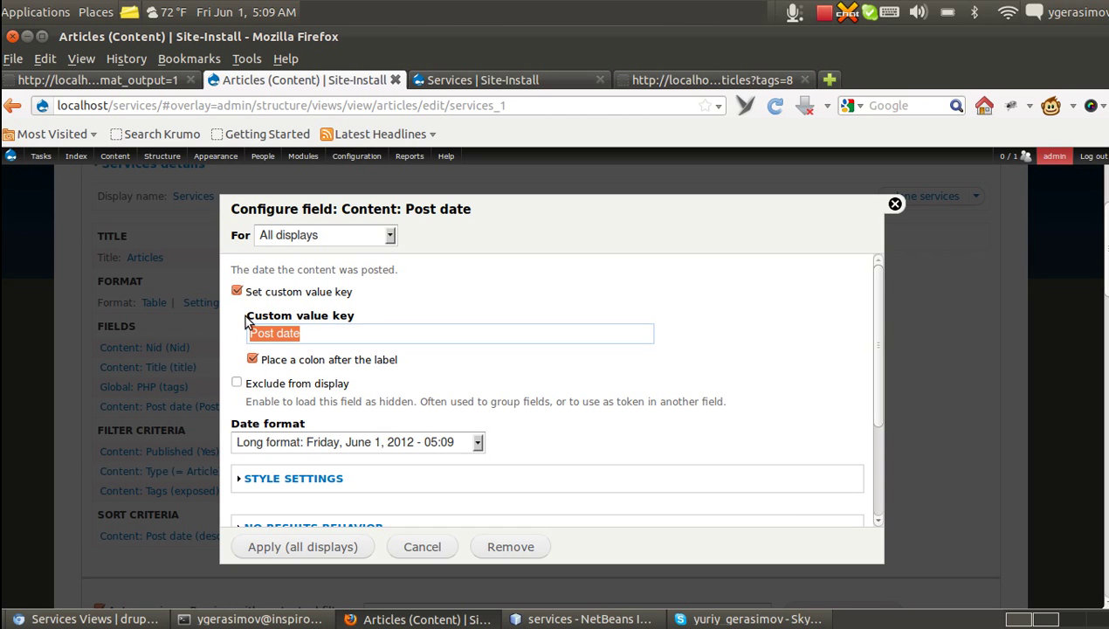
pyautogui.write('created')
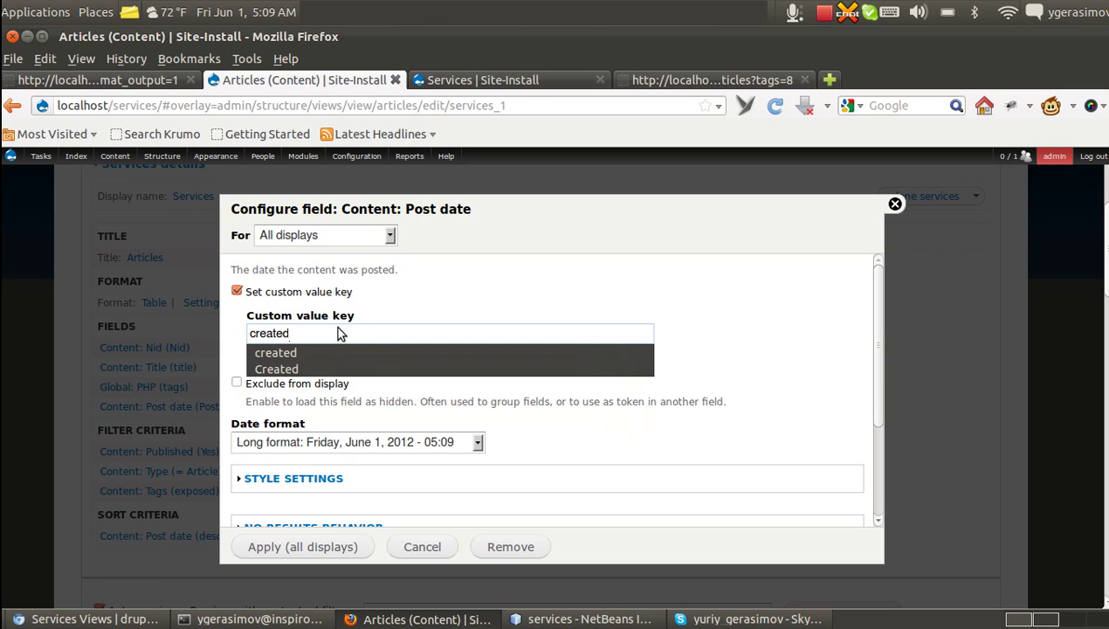
pyautogui.click(361, 317)
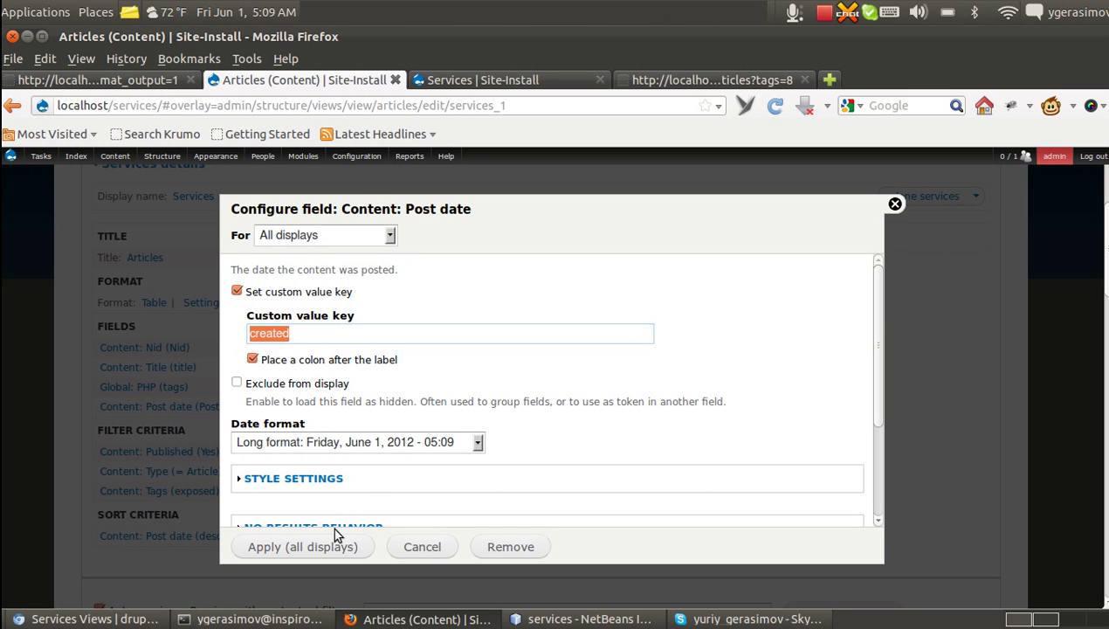
pyautogui.click(360, 543)
# Check the created key in the Services display's preview and save the Articles view
pyautogui.scroll(-3, 514, 440)
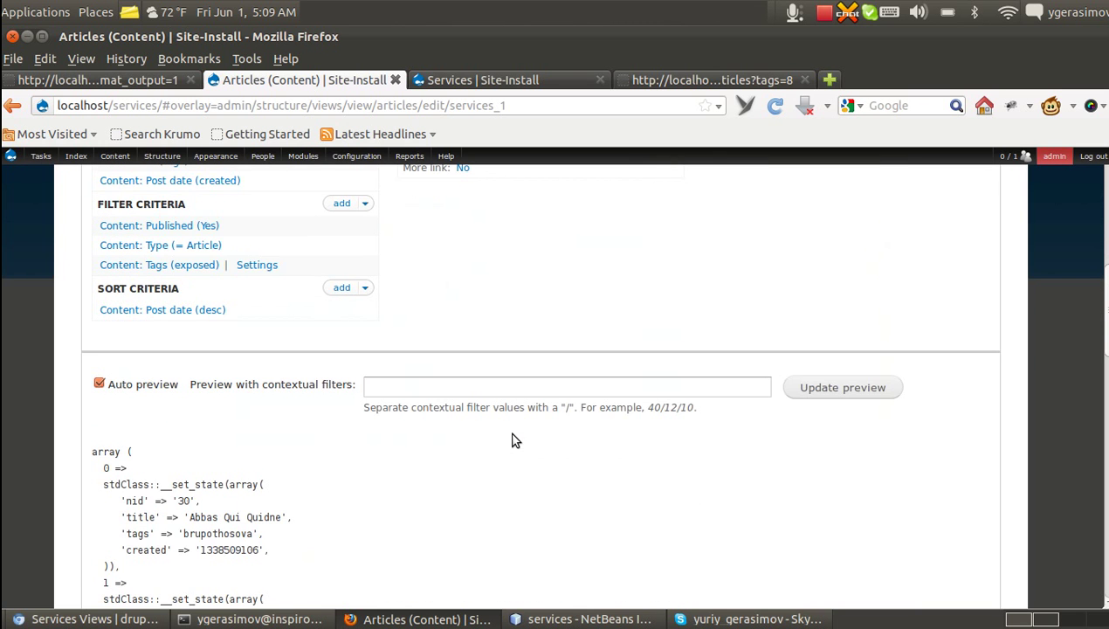
pyautogui.scroll(-2, 514, 440)
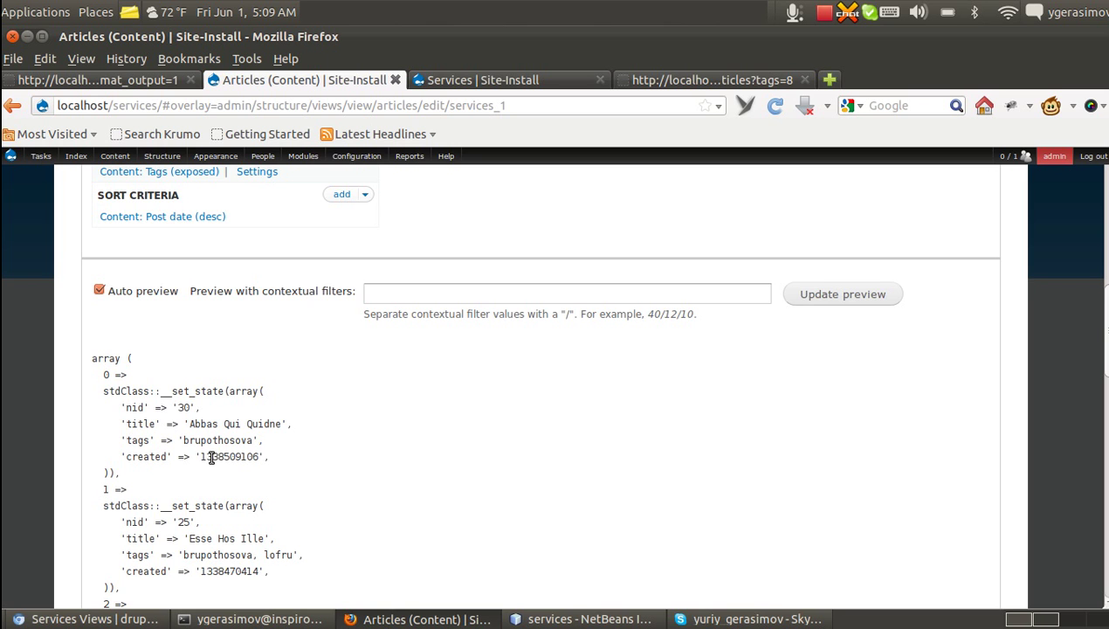
pyautogui.doubleClick(149, 461)
pyautogui.click(278, 471)
pyautogui.scroll(10, 696, 442)
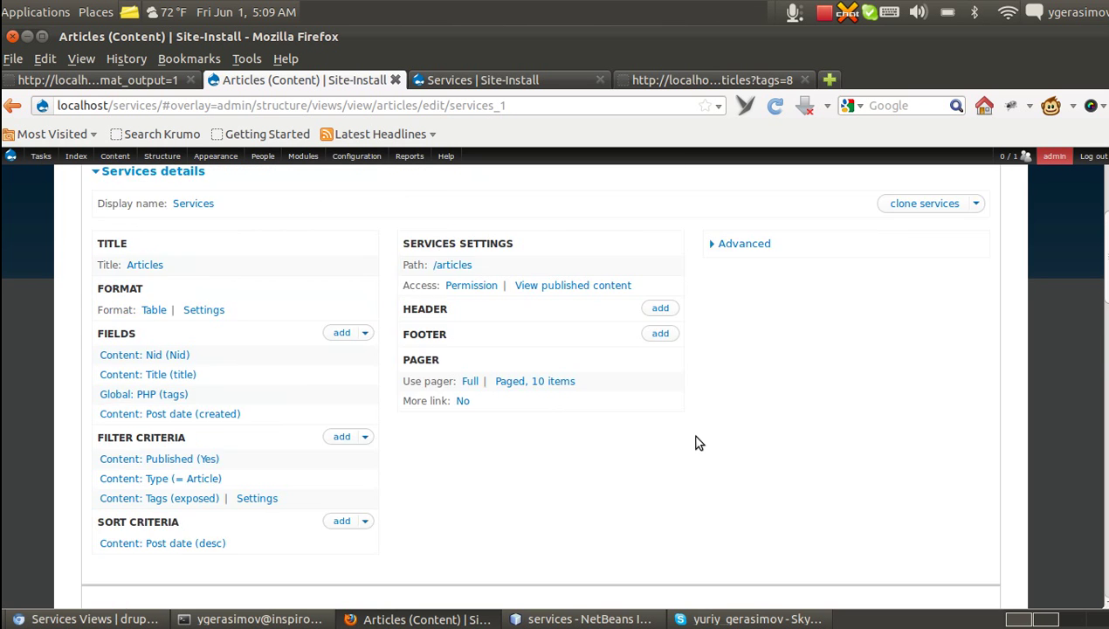
pyautogui.click(888, 267)
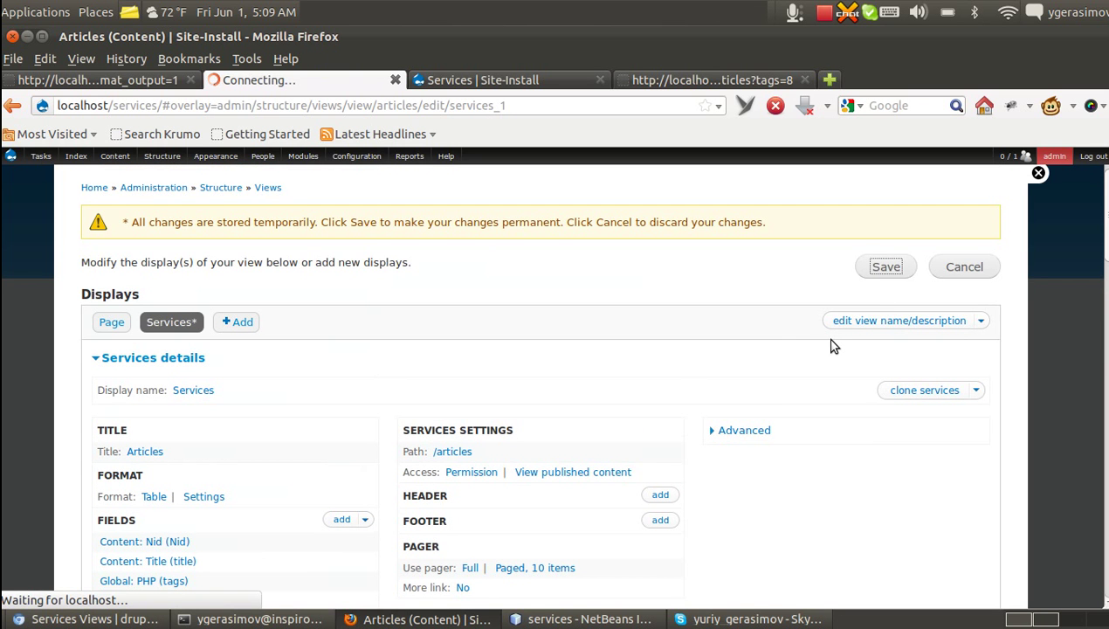
# Reload the XML output of rest/articles?tags=8 and check the created element of the first item
pyautogui.click(705, 80)
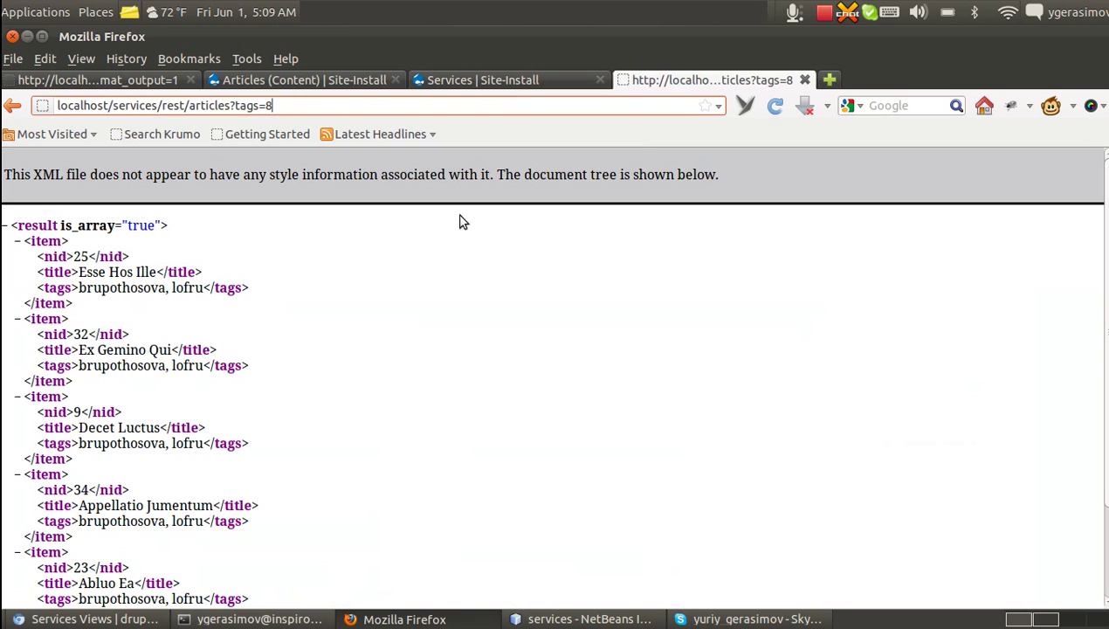
pyautogui.press('Return')
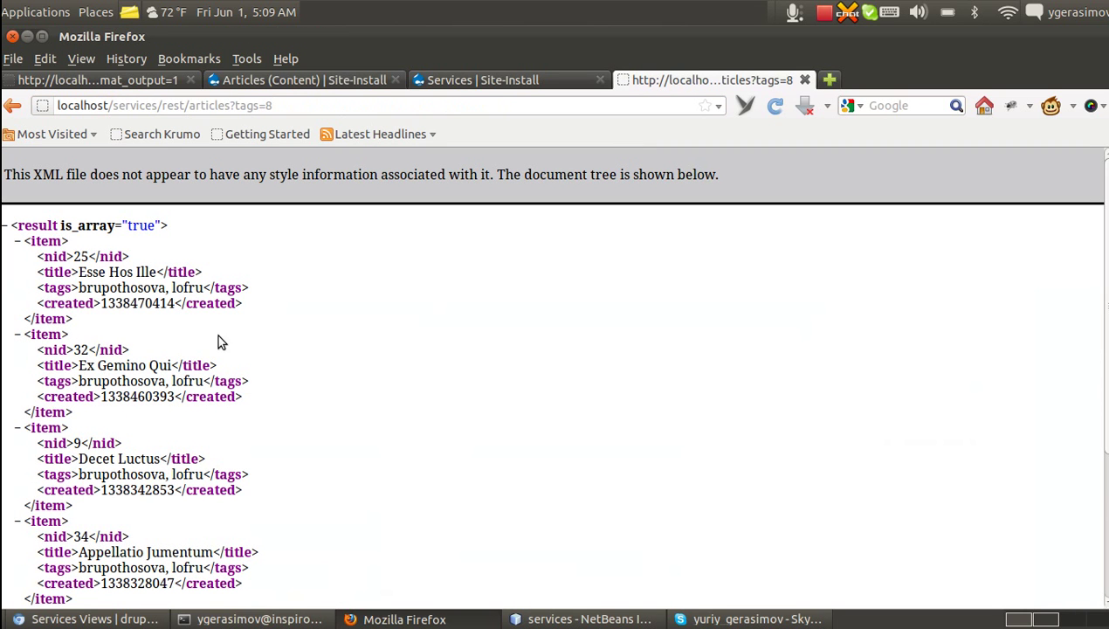
pyautogui.moveTo(58, 303); pyautogui.dragTo(182, 304)
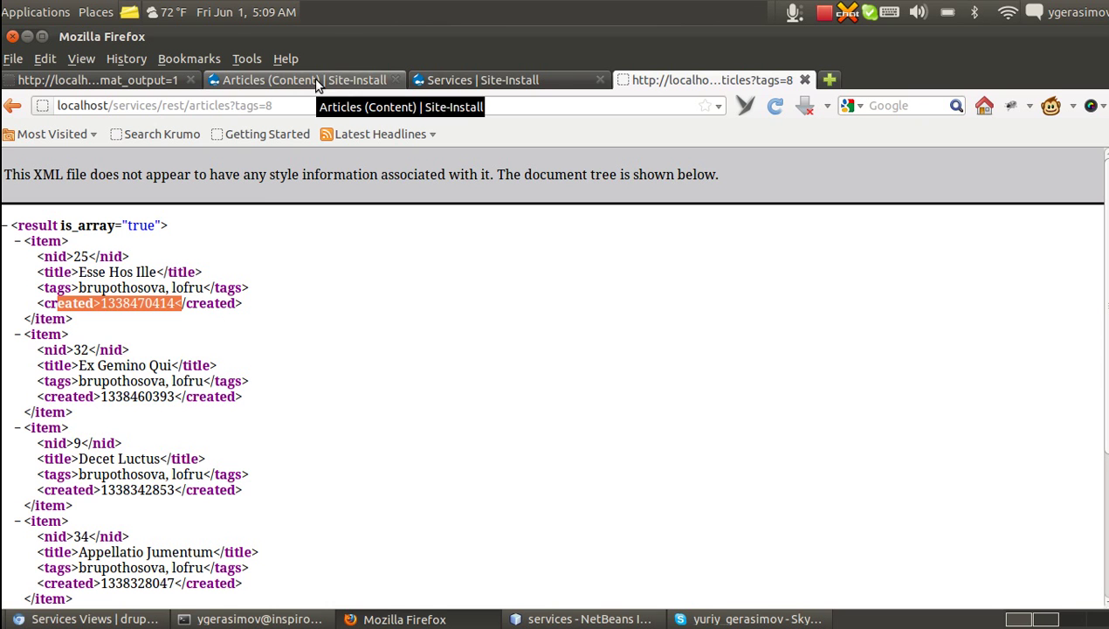
# Change the Content: Title field's custom value key to "my_title" in the Articles view and apply it to all displays
pyautogui.click(289, 80)
pyautogui.scroll(-5, 318, 425)
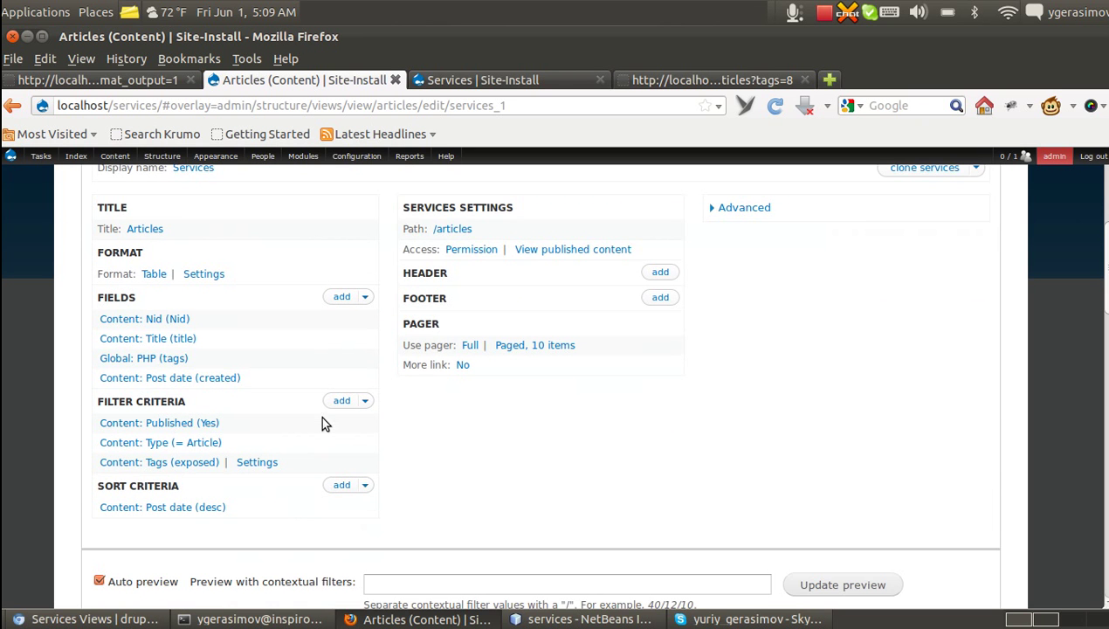
pyautogui.click(180, 343)
pyautogui.click(298, 335)
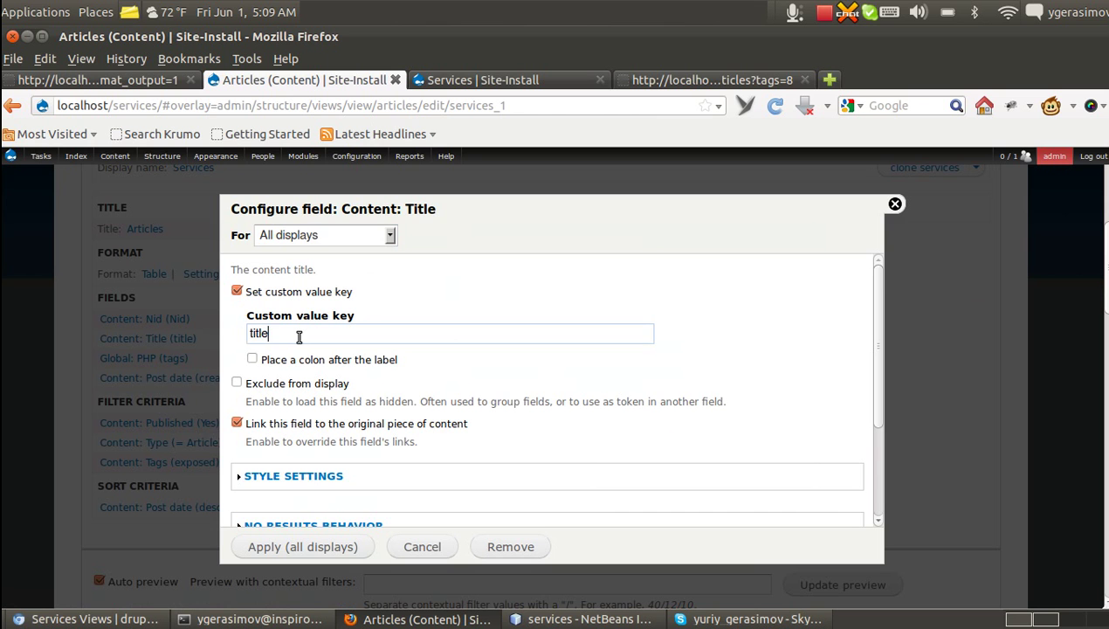
pyautogui.press('Home')
pyautogui.write('my_')
pyautogui.click(297, 545)
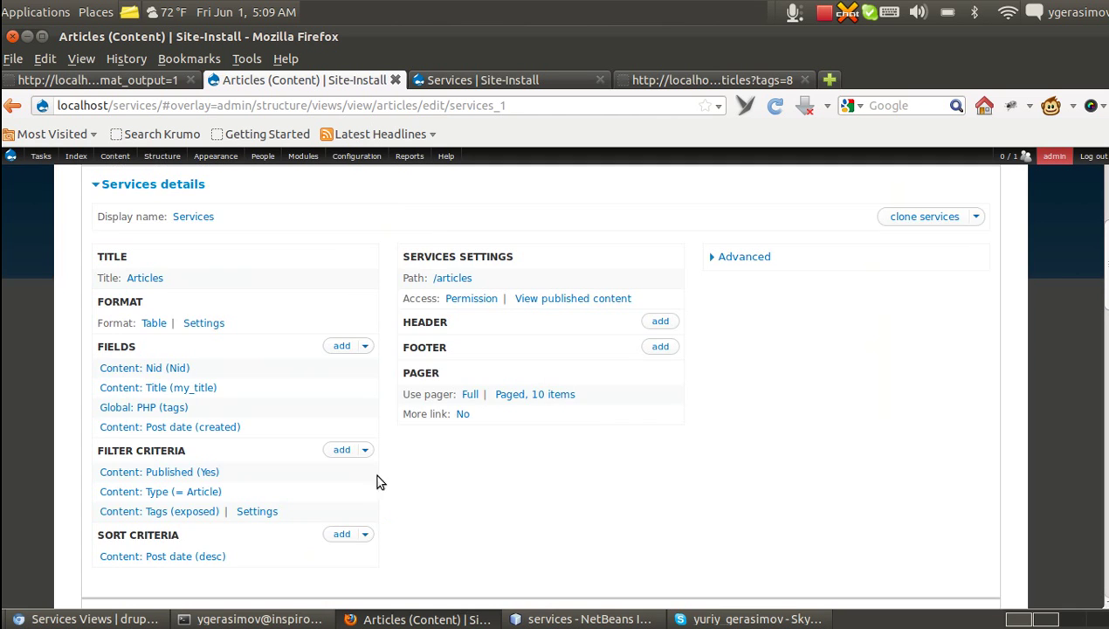
# Check the my_title key in the Services display's preview and save the Articles view
pyautogui.scroll(-5, 399, 459)
pyautogui.moveTo(178, 437); pyautogui.dragTo(123, 439)
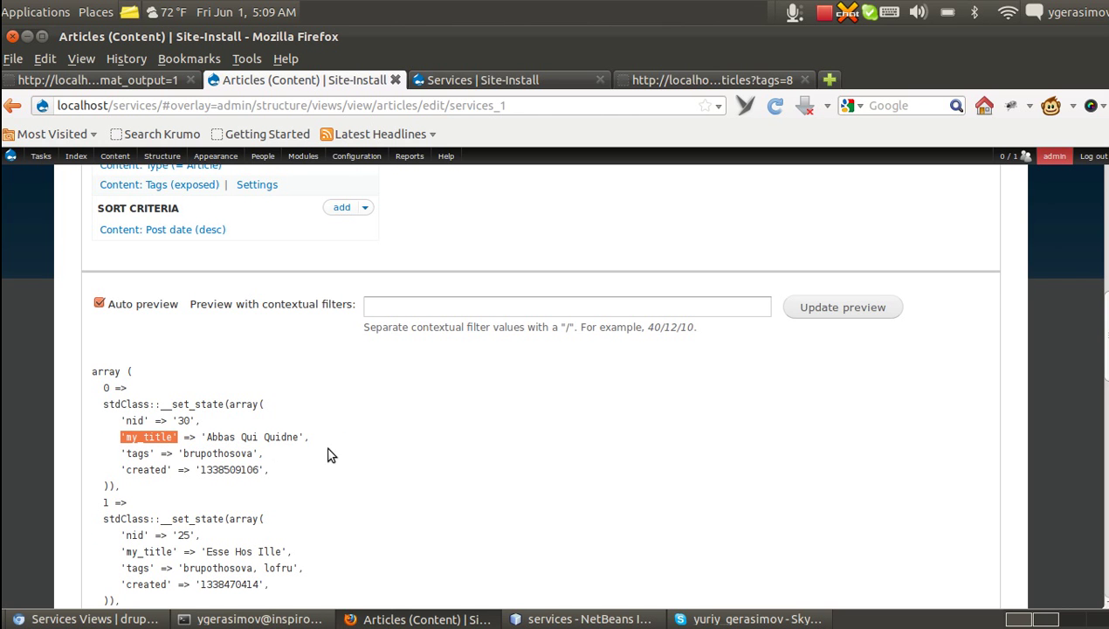
pyautogui.scroll(10, 330, 454)
pyautogui.click(887, 233)
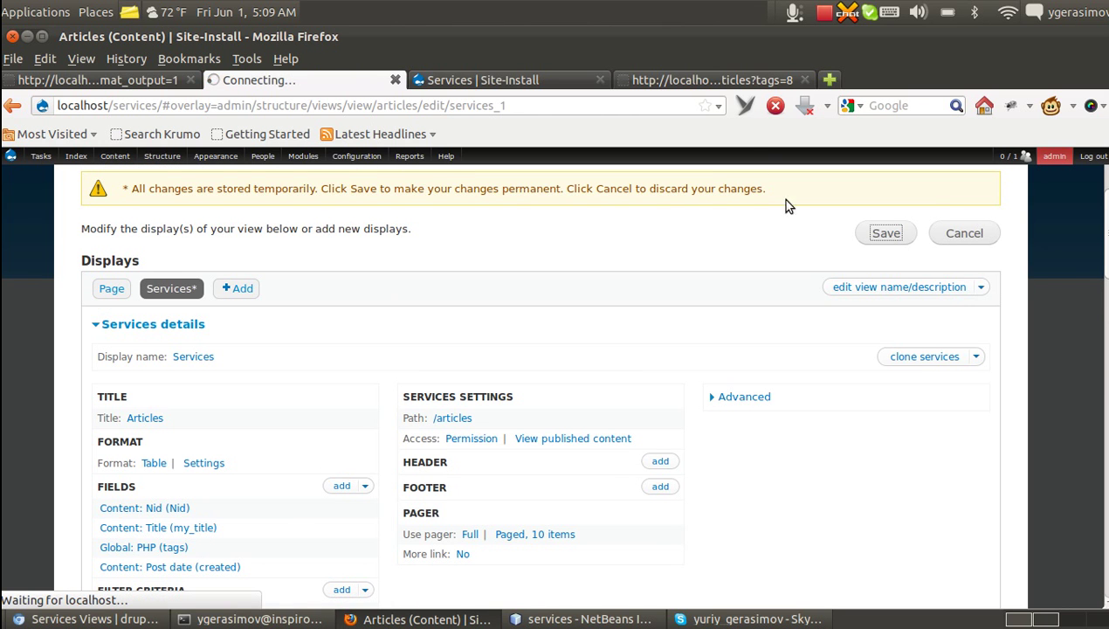
# Reload the XML output of rest/articles?tags=8 and check the my_title element of the first item
pyautogui.click(682, 79)
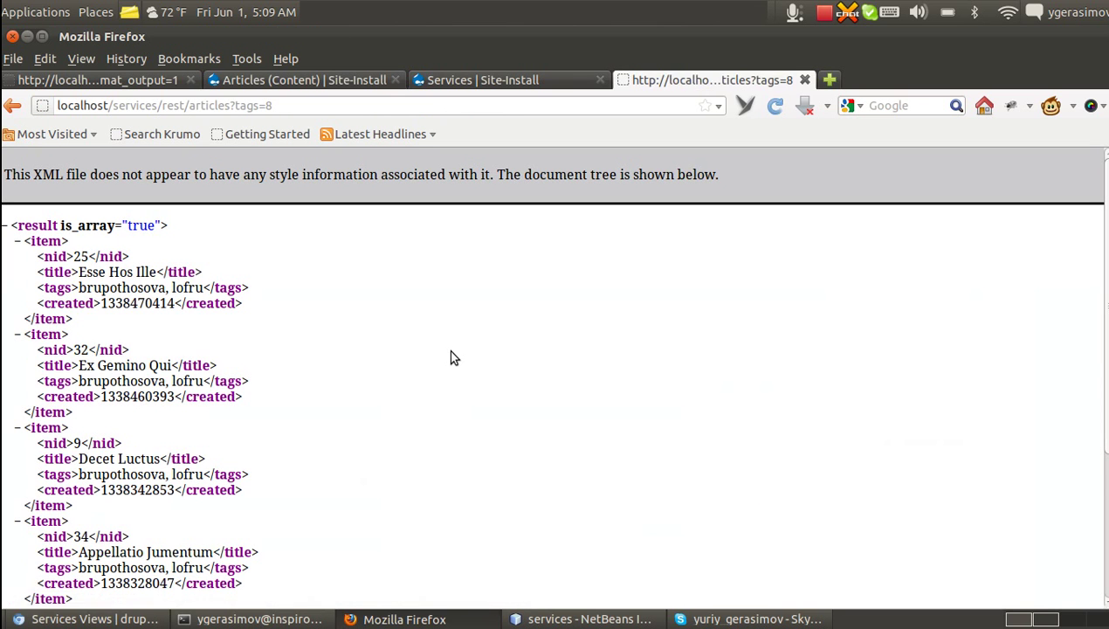
pyautogui.press('F5')
pyautogui.moveTo(103, 272); pyautogui.dragTo(41, 272)
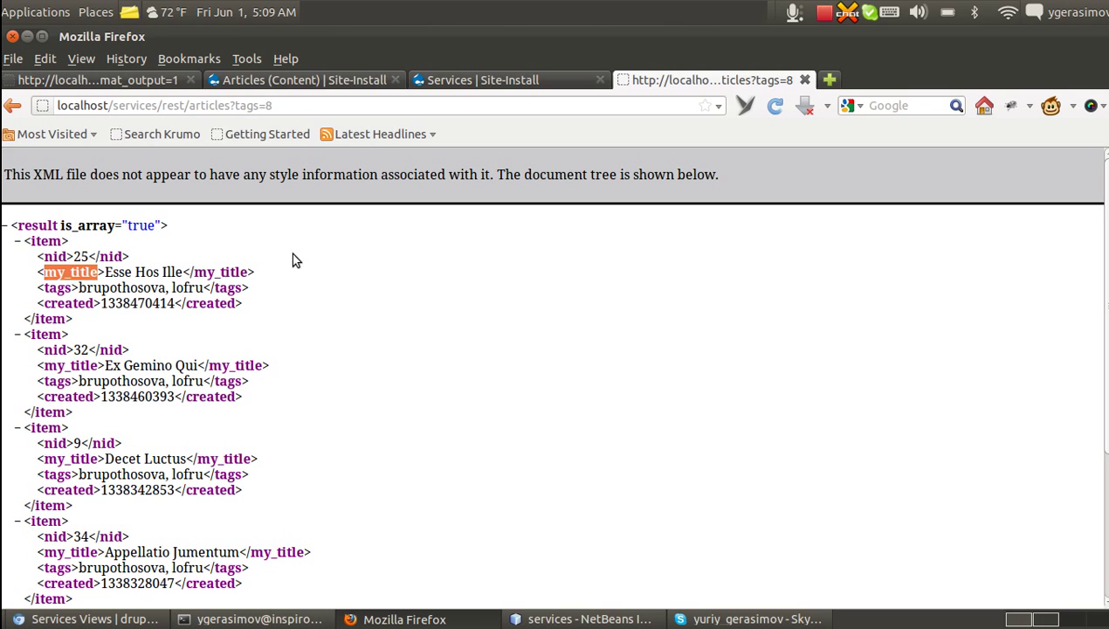
# Check the filter identifier of the exposed Content: Tags filter in the Articles view and apply the filter settings to all displays
pyautogui.click(316, 79)
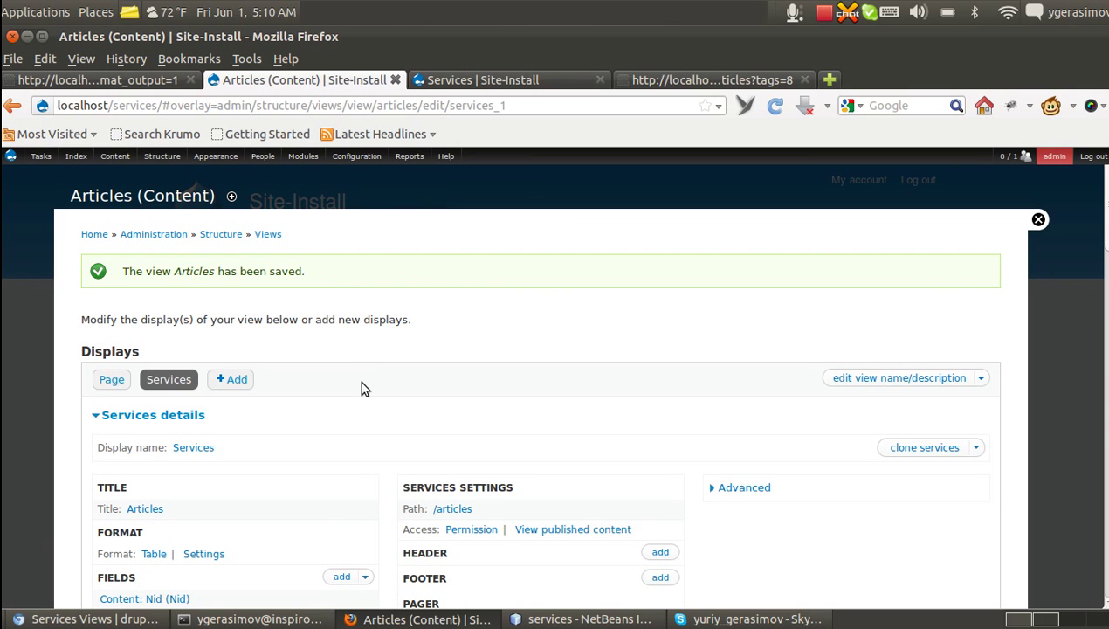
pyautogui.scroll(-5, 364, 388)
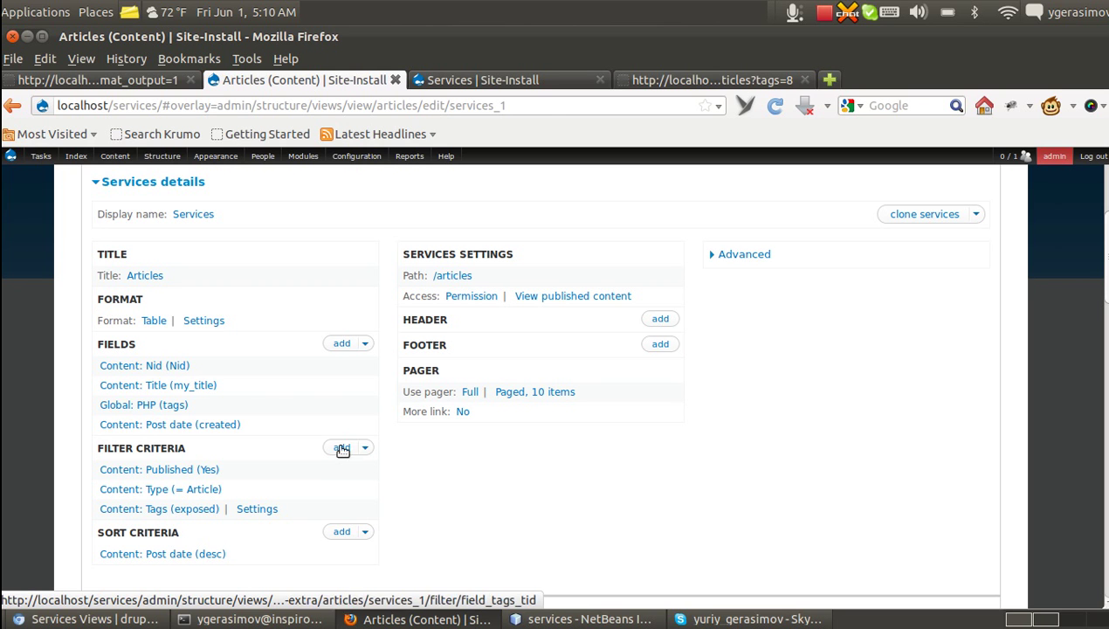
pyautogui.click(656, 85)
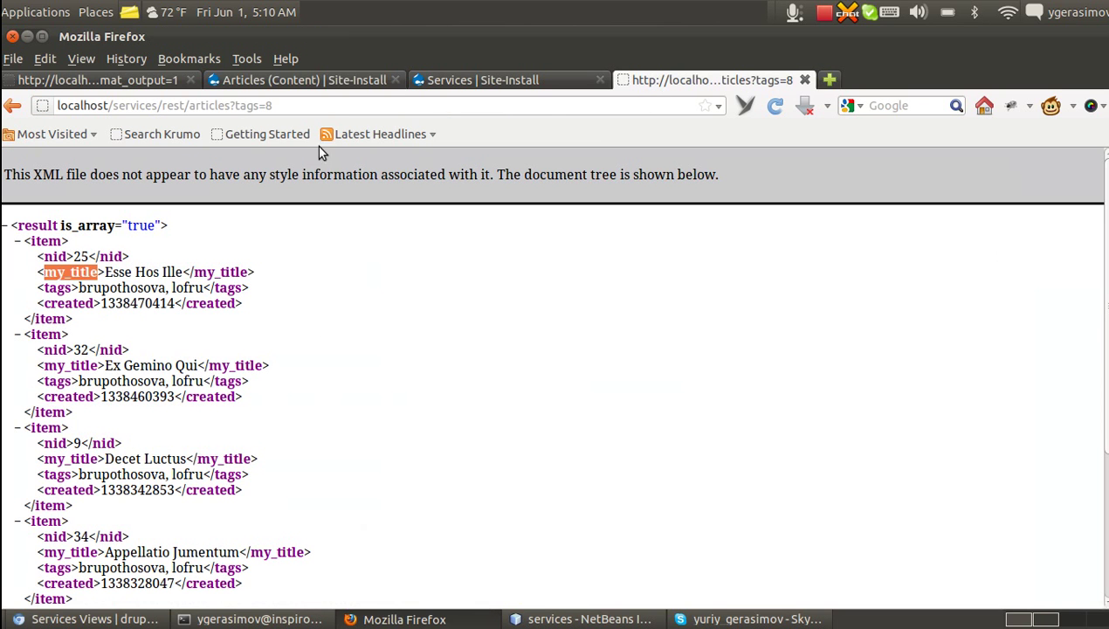
pyautogui.click(281, 82)
pyautogui.scroll(-2, 279, 488)
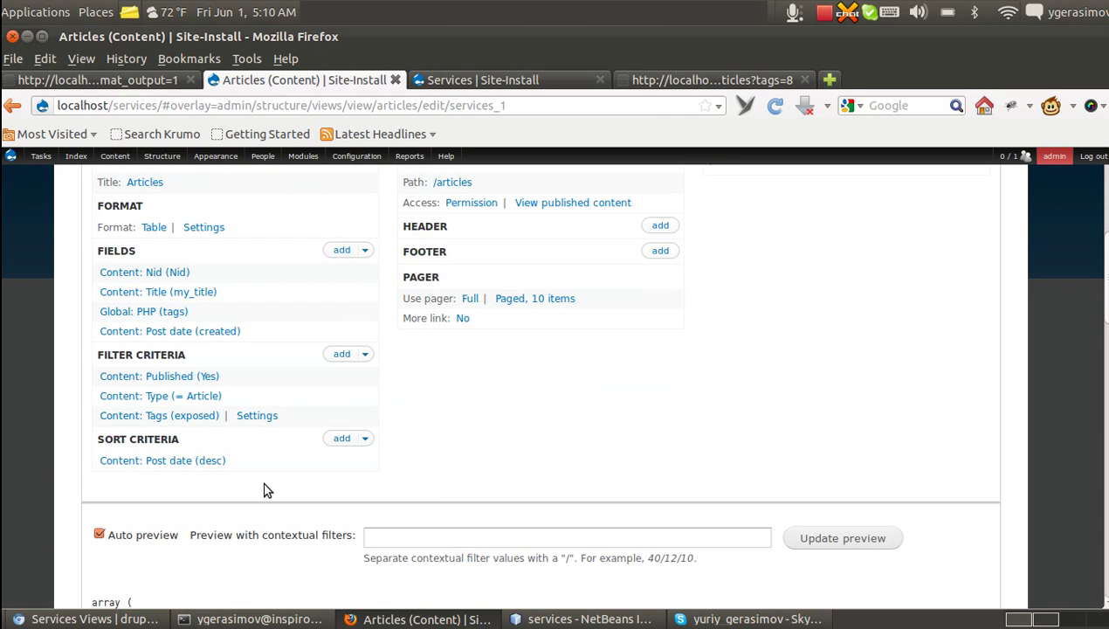
pyautogui.click(179, 418)
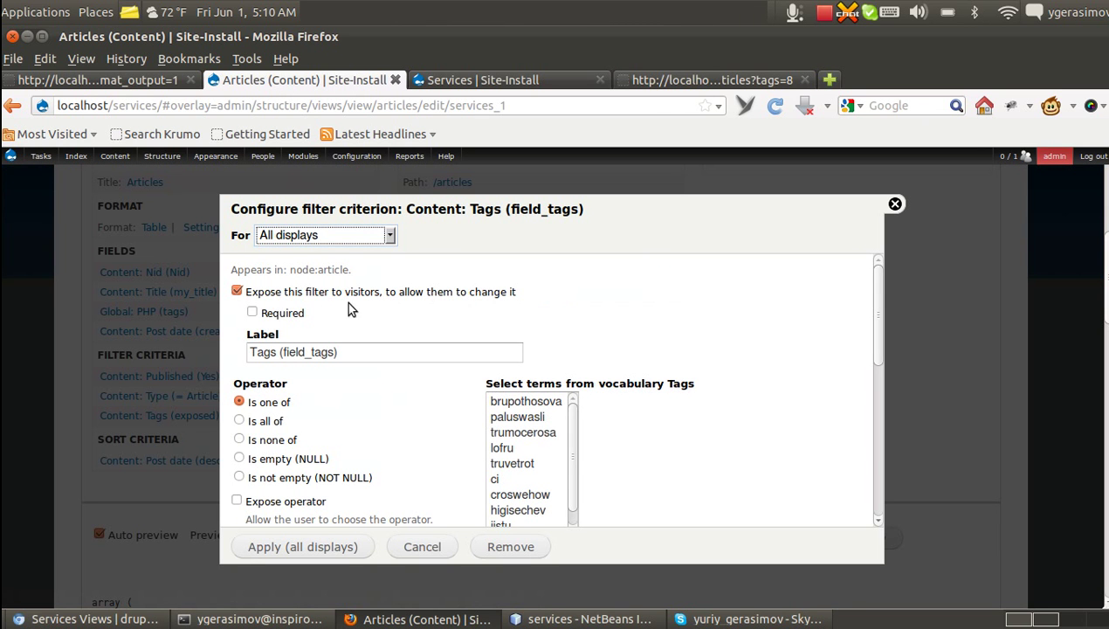
pyautogui.scroll(-7, 725, 367)
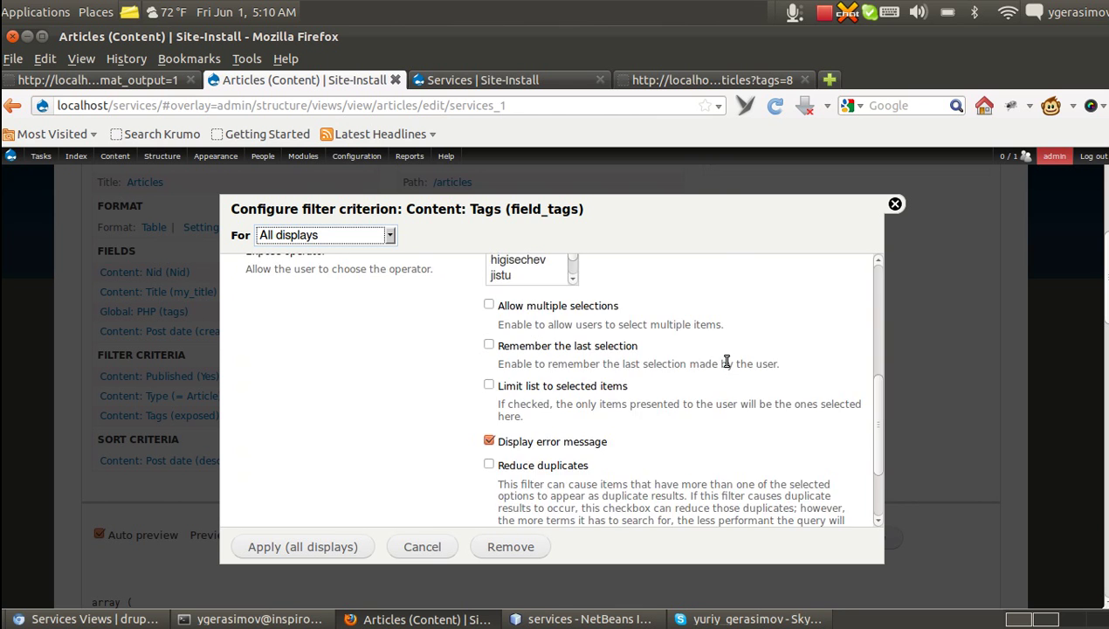
pyautogui.click(255, 501)
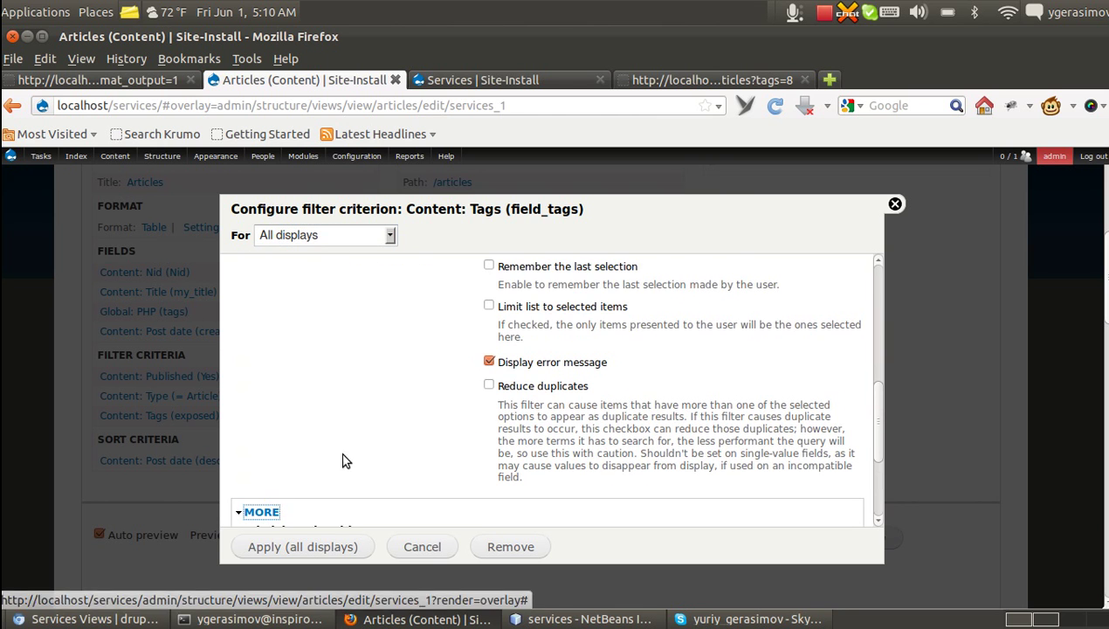
pyautogui.moveTo(279, 472); pyautogui.dragTo(246, 473)
pyautogui.click(273, 473)
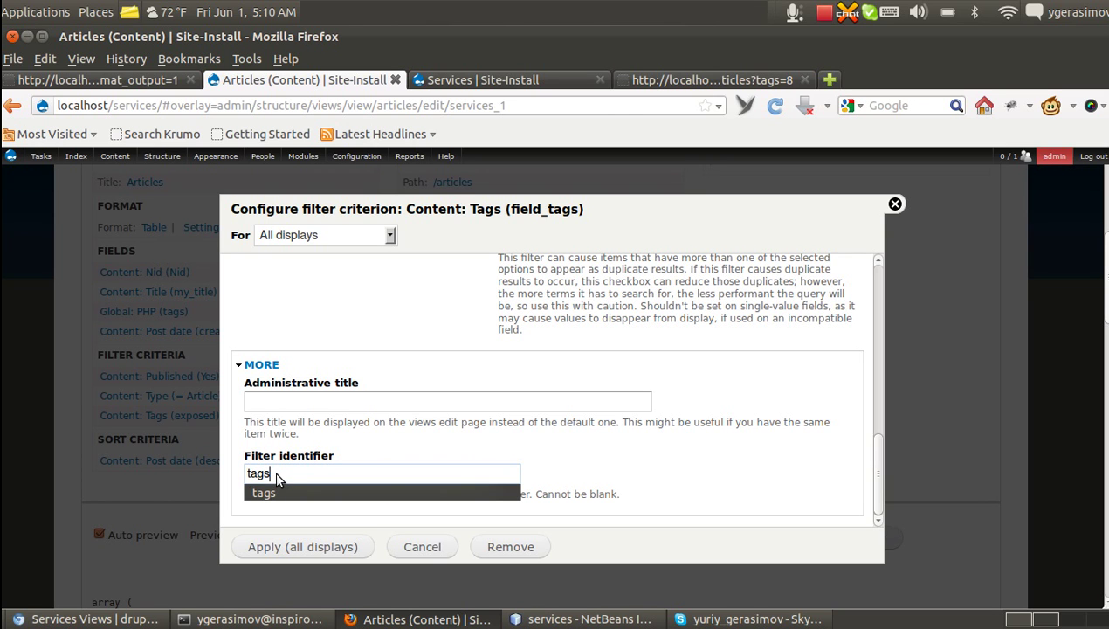
pyautogui.click(323, 455)
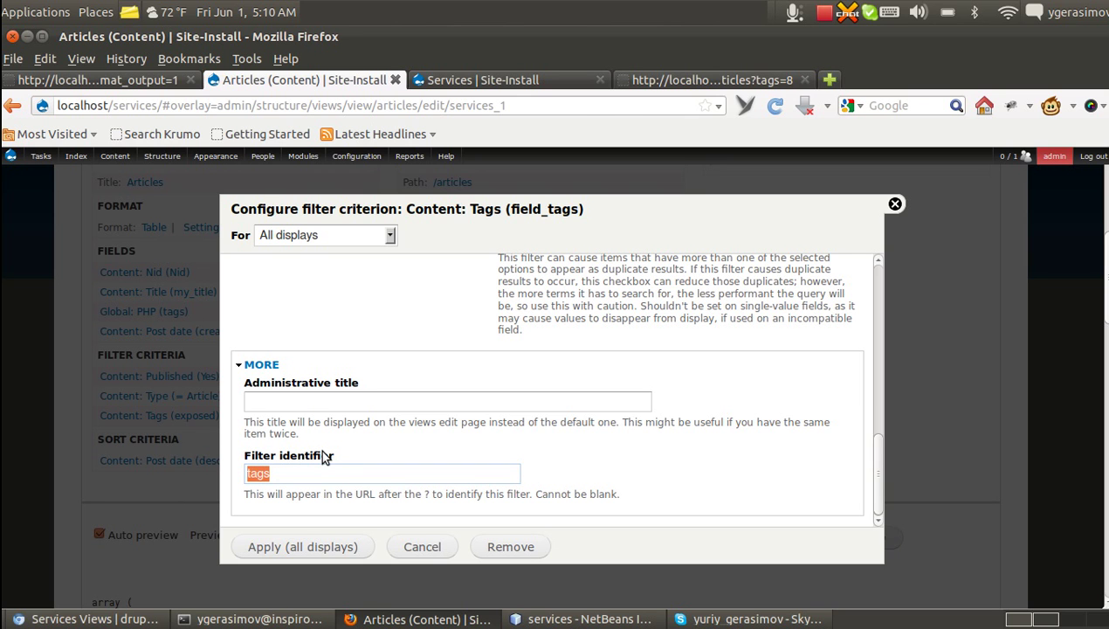
pyautogui.click(292, 545)
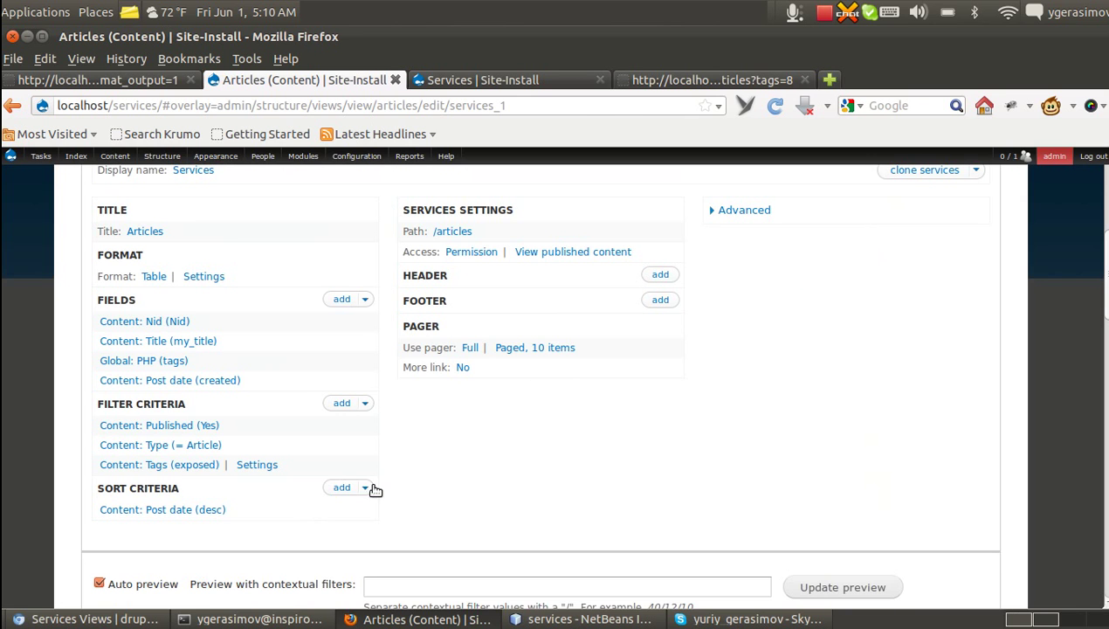
# Remove the ?tags=8 parameter from the REST address and load the unfiltered localhost/services/rest/articles output
pyautogui.click(622, 81)
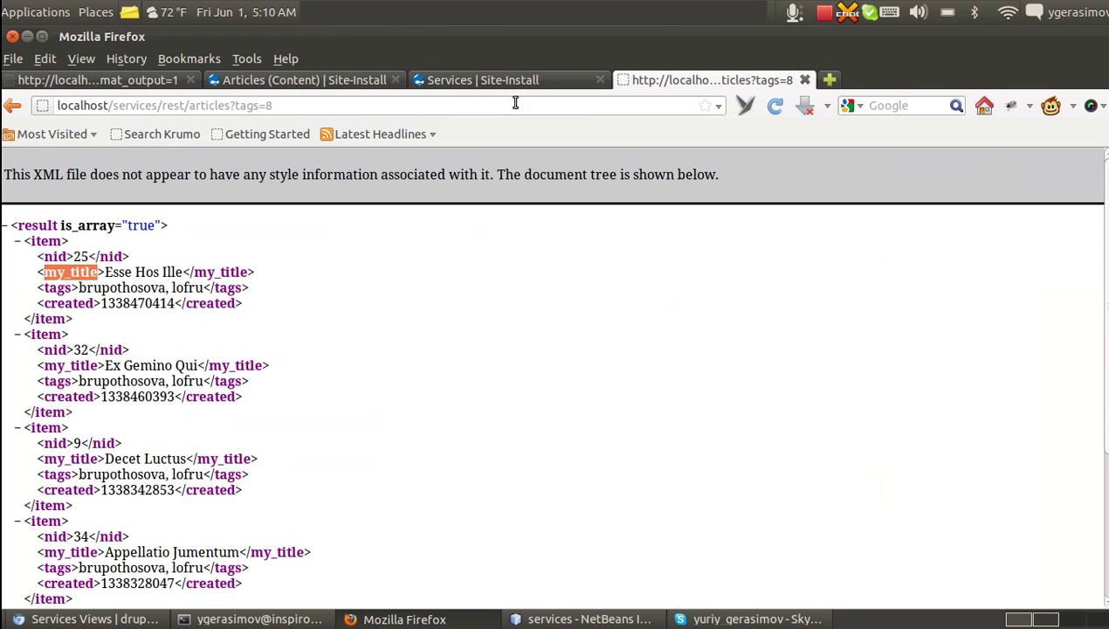
pyautogui.moveTo(234, 105); pyautogui.dragTo(254, 105)
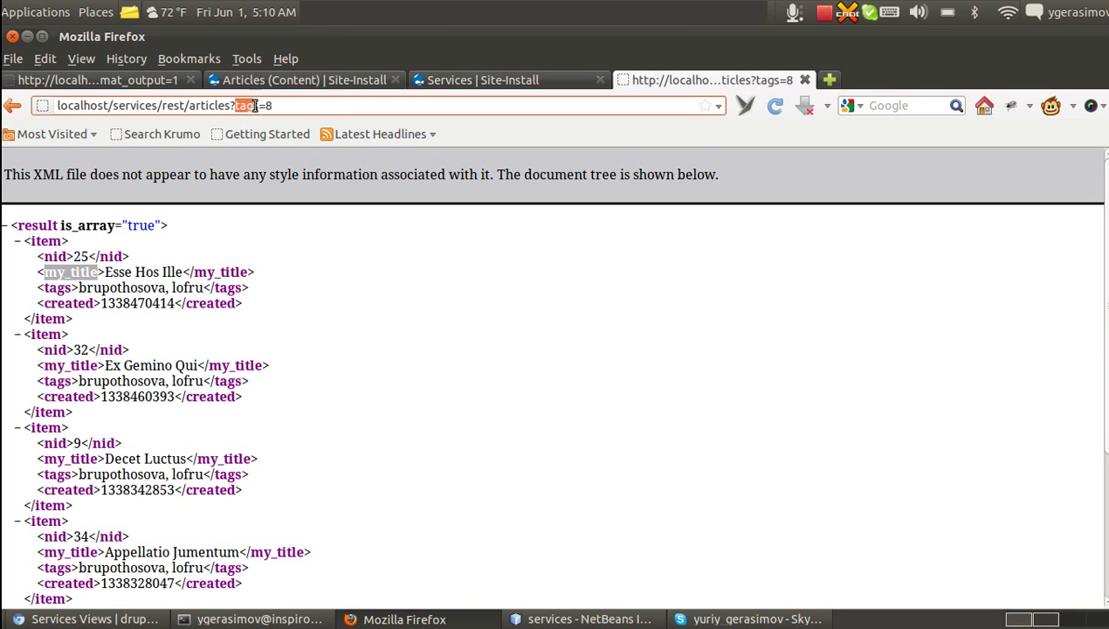
pyautogui.click(268, 106)
pyautogui.moveTo(271, 106); pyautogui.dragTo(229, 106)
pyautogui.press('BackSpace')
pyautogui.press('Return')
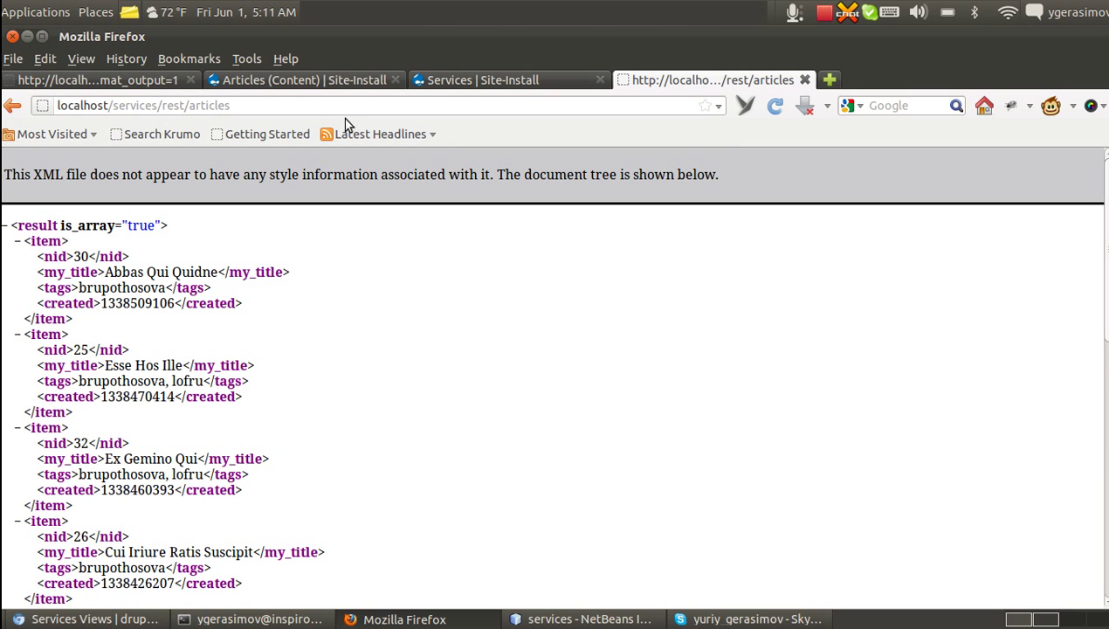
# Examine the tags values of the items in the Articles view's Services preview
pyautogui.click(335, 82)
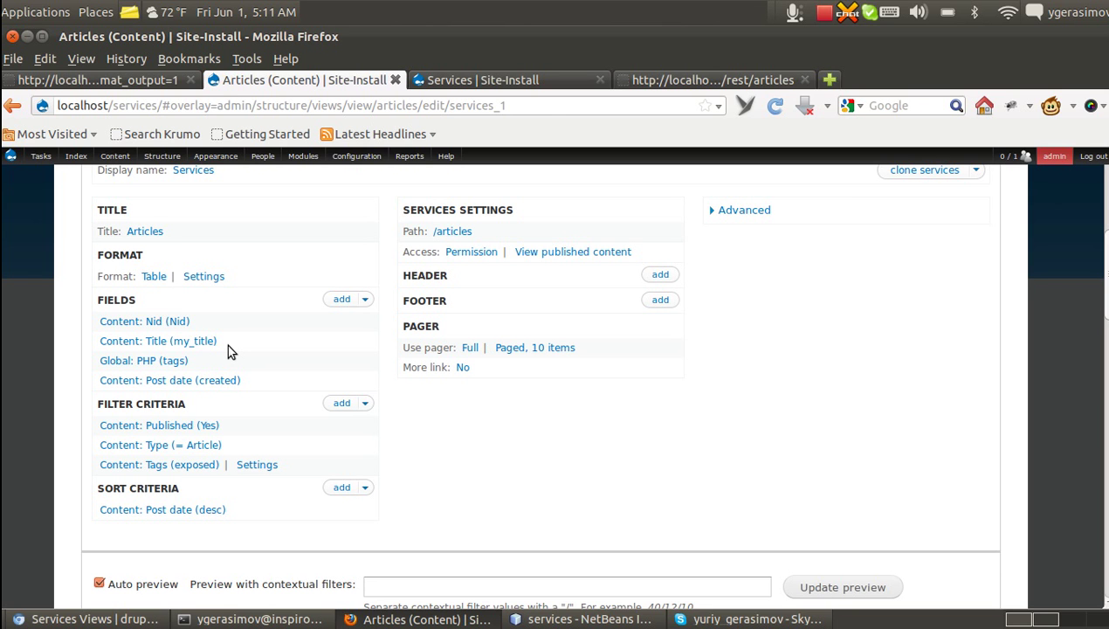
pyautogui.scroll(-5, 411, 454)
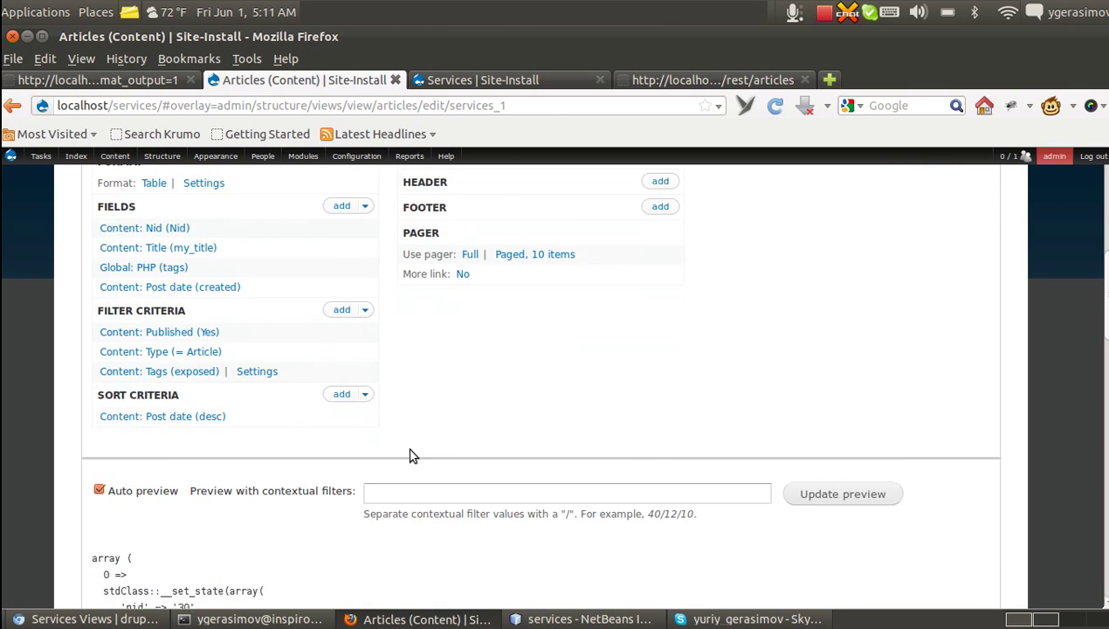
pyautogui.scroll(-5, 306, 526)
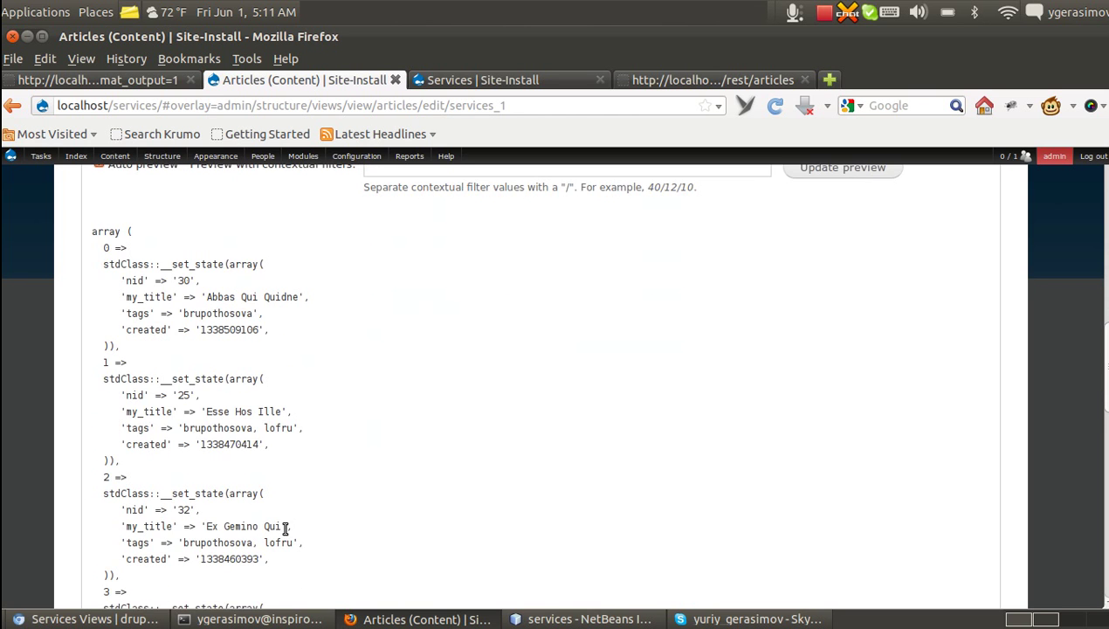
pyautogui.moveTo(300, 496); pyautogui.dragTo(177, 496)
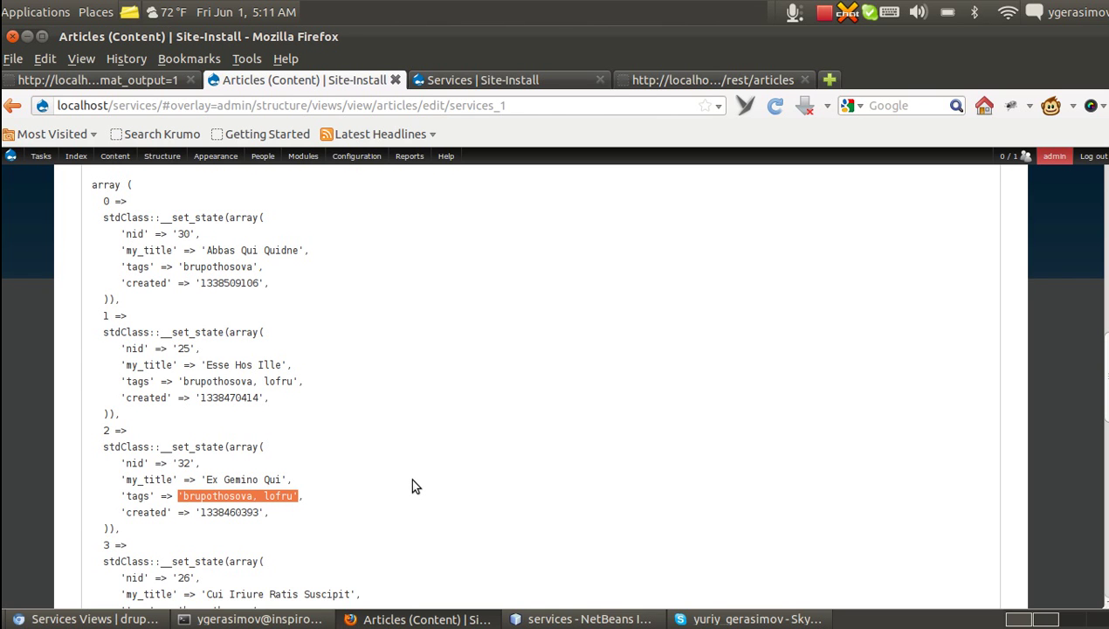
pyautogui.scroll(9, 413, 481)
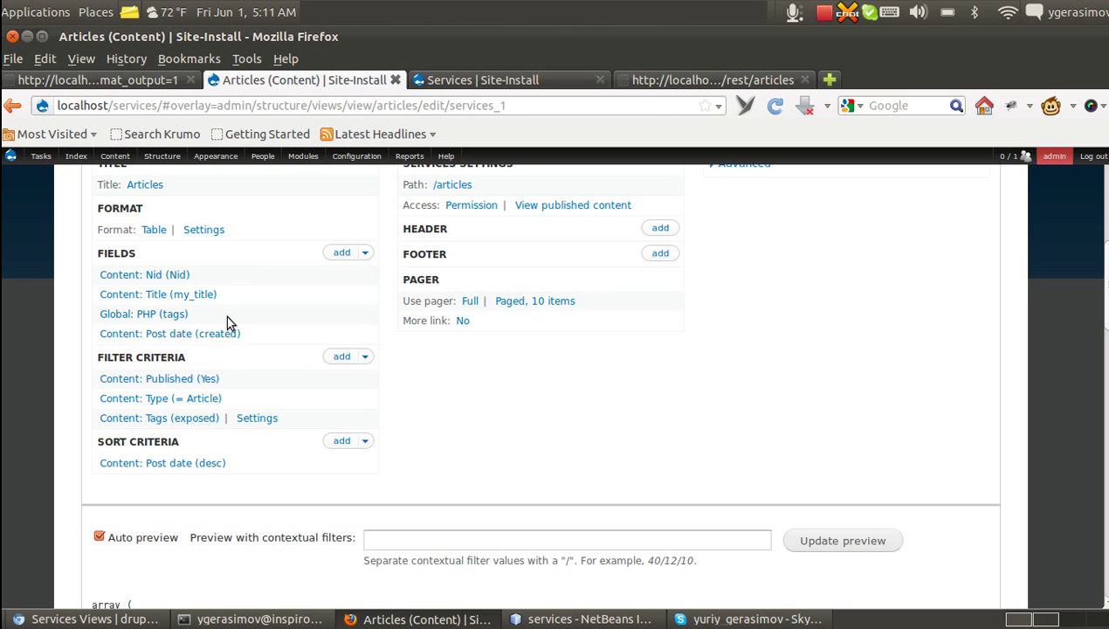
# Examine the value code of the Global: PHP (tags) field and close its configuration without applying changes
pyautogui.click(166, 314)
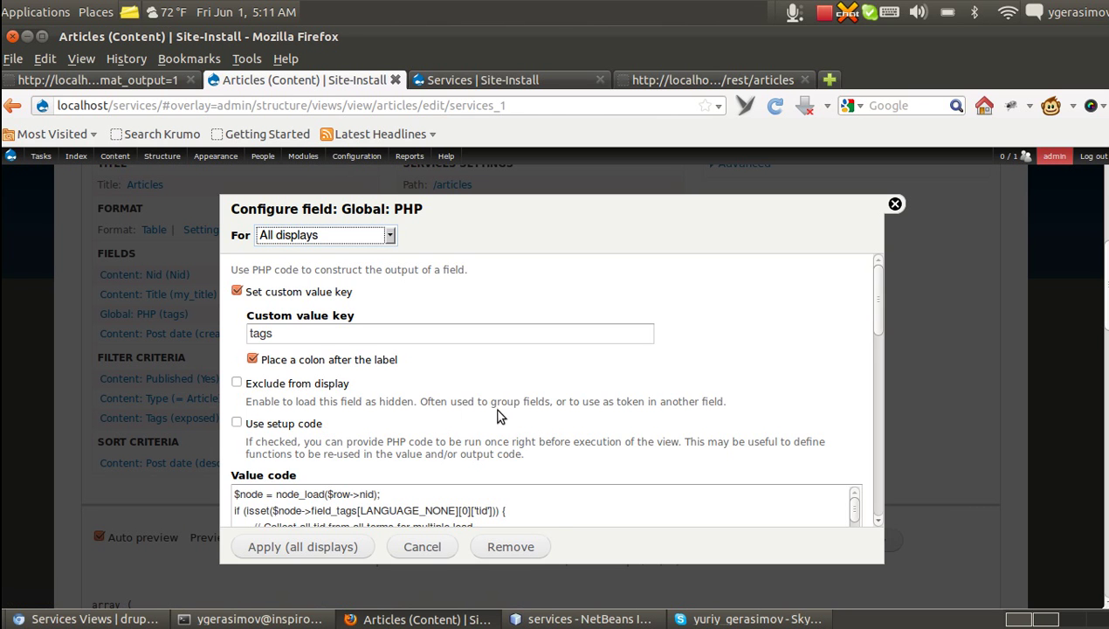
pyautogui.scroll(-3, 497, 416)
pyautogui.moveTo(546, 487); pyautogui.dragTo(548, 524)
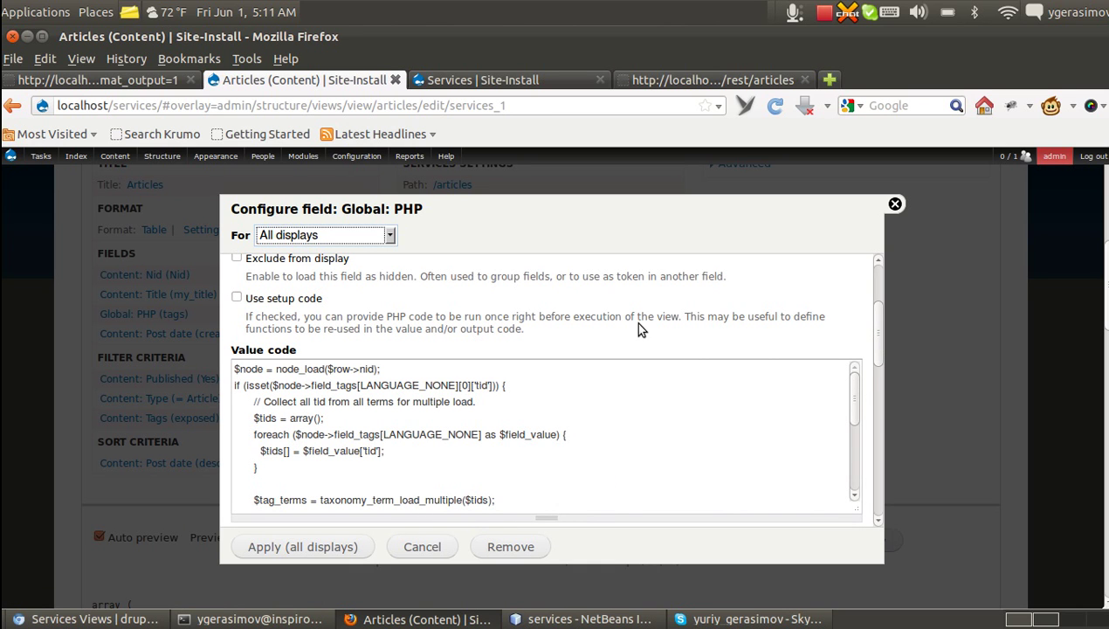
pyautogui.doubleClick(249, 370)
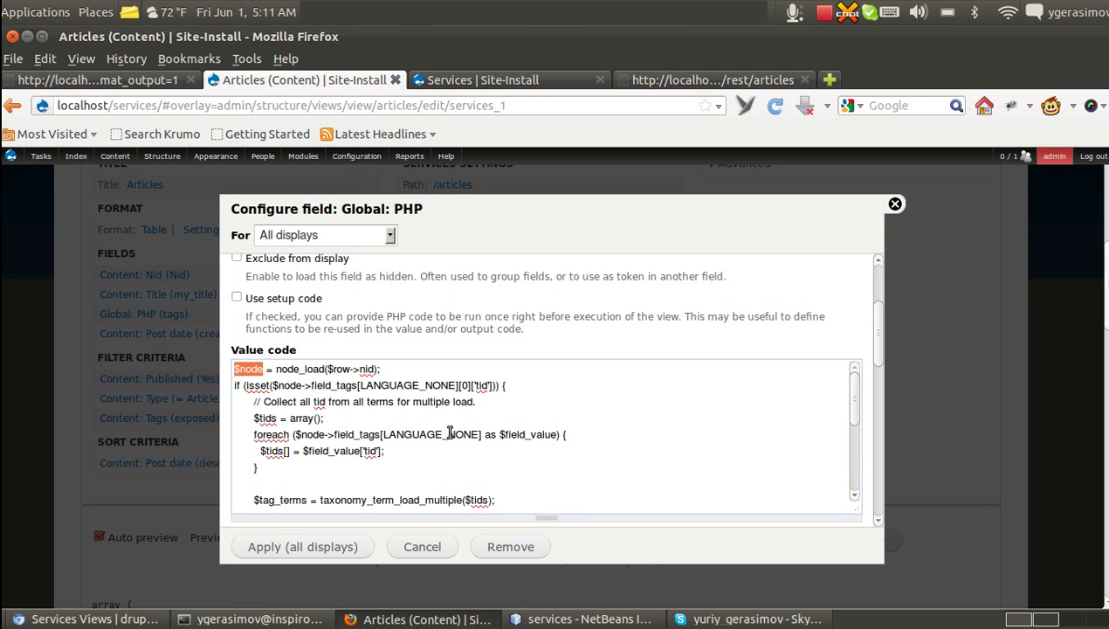
pyautogui.scroll(-1, 449, 434)
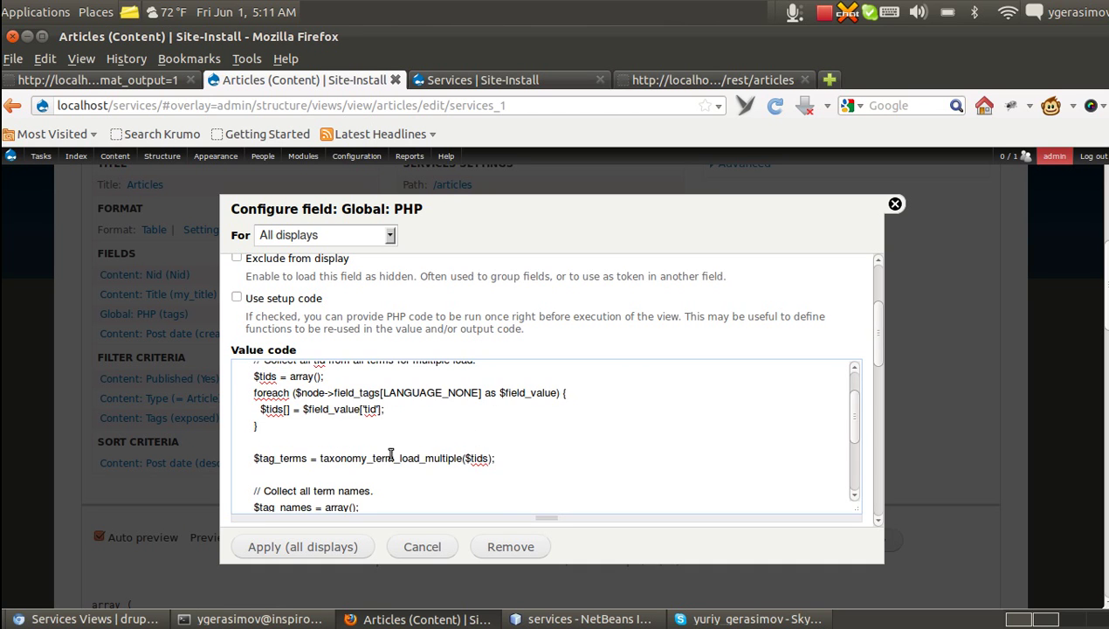
pyautogui.scroll(-2, 289, 447)
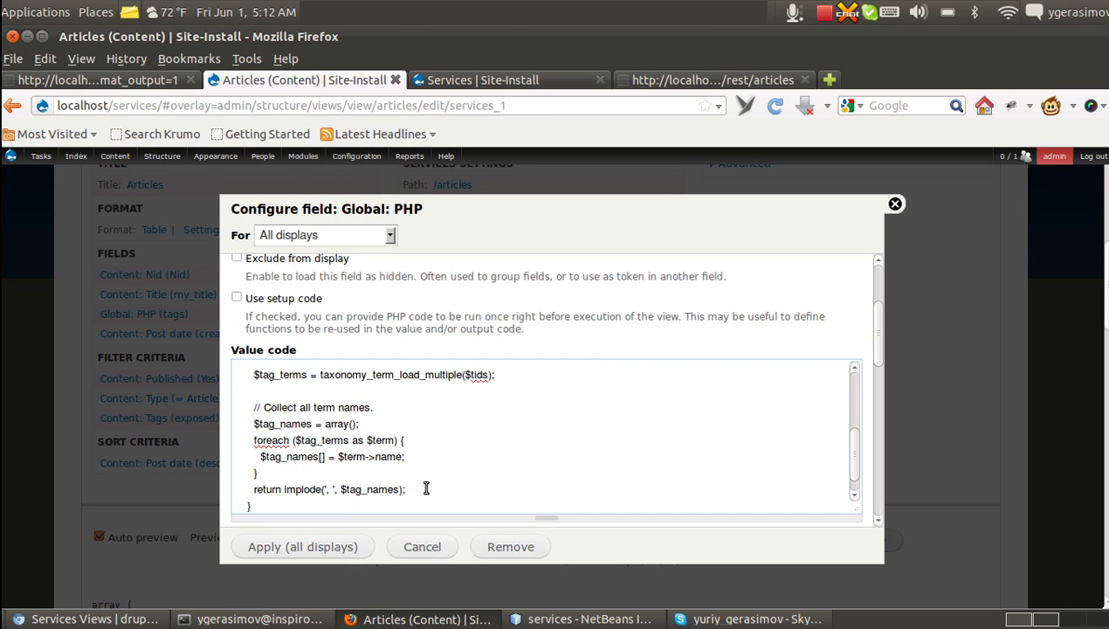
pyautogui.click(423, 548)
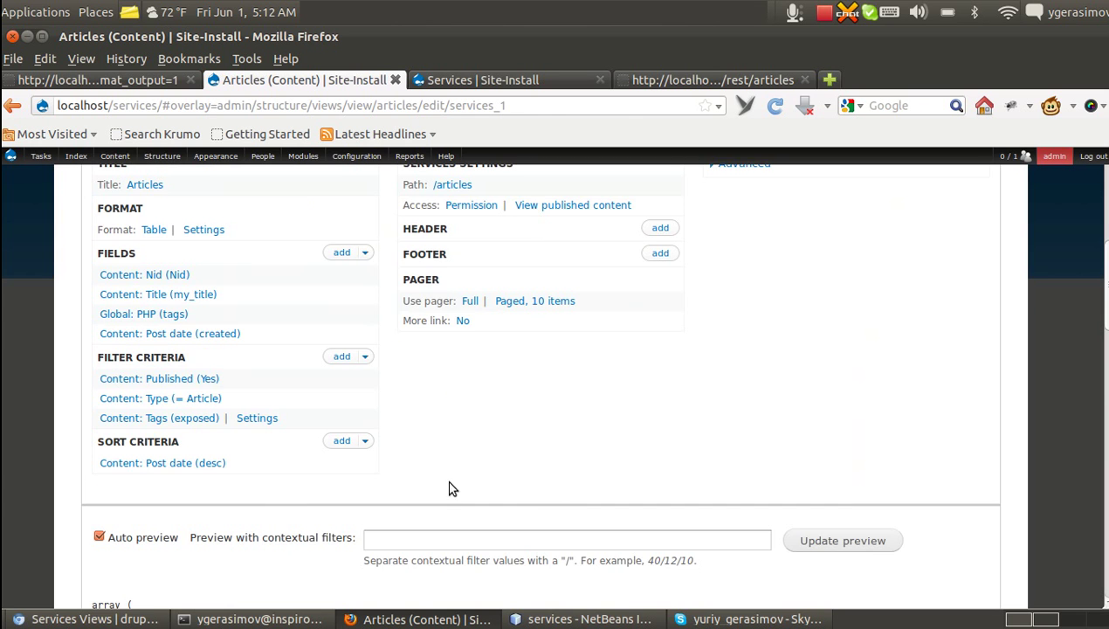
# Check the created timestamp of the first item in the Services preview and return to the display settings
pyautogui.scroll(-5, 454, 472)
pyautogui.scroll(-1, 463, 463)
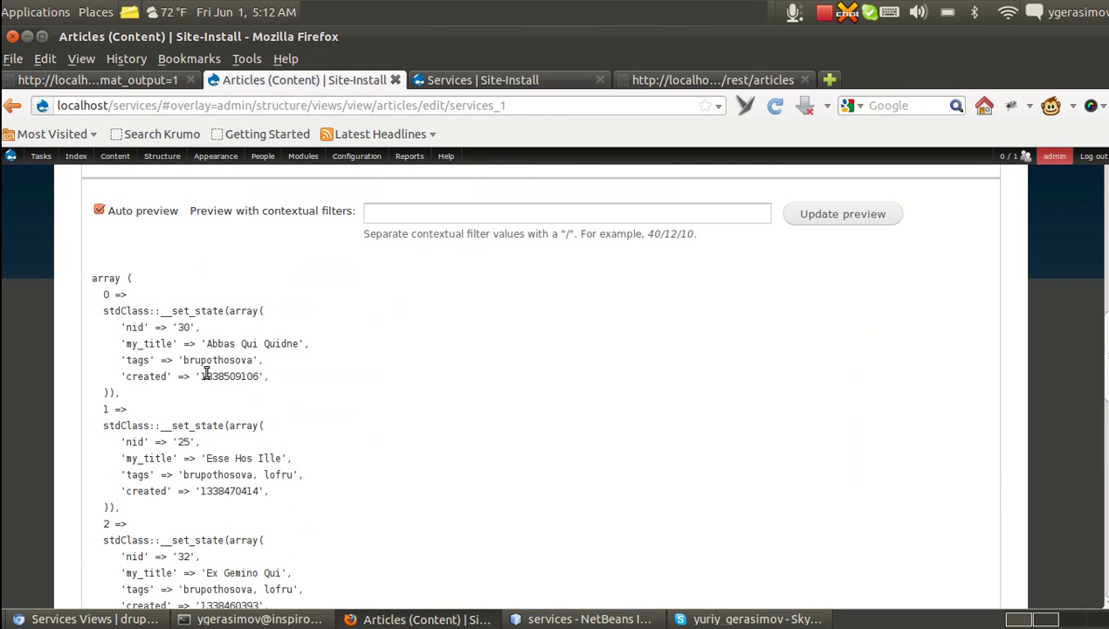
pyautogui.moveTo(202, 376); pyautogui.dragTo(254, 386)
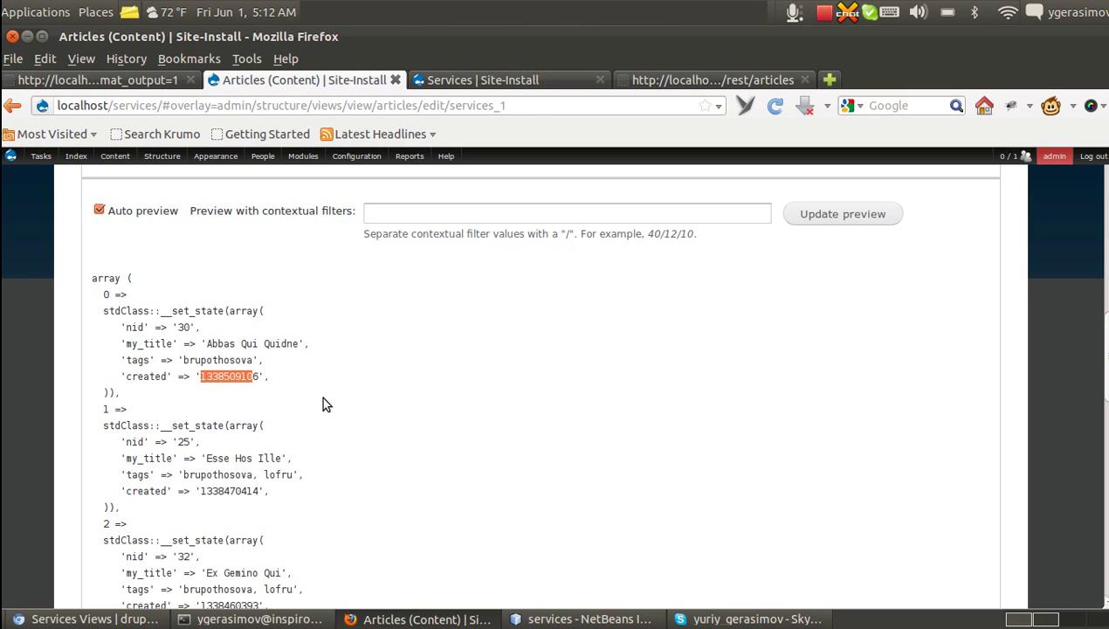
pyautogui.scroll(10, 487, 442)
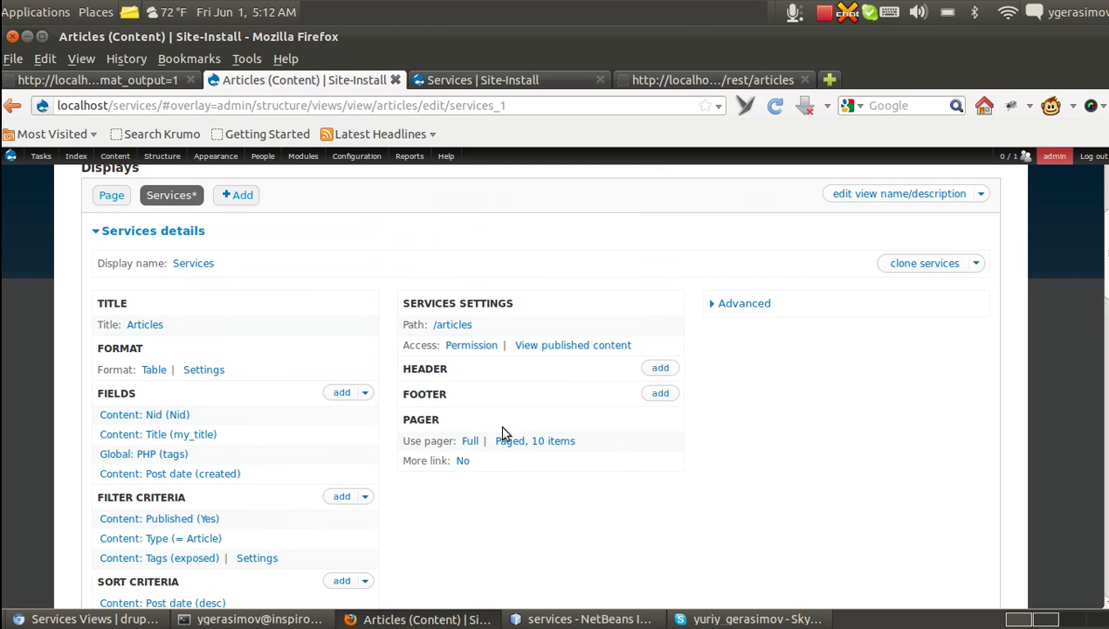
pyautogui.scroll(3, 543, 404)
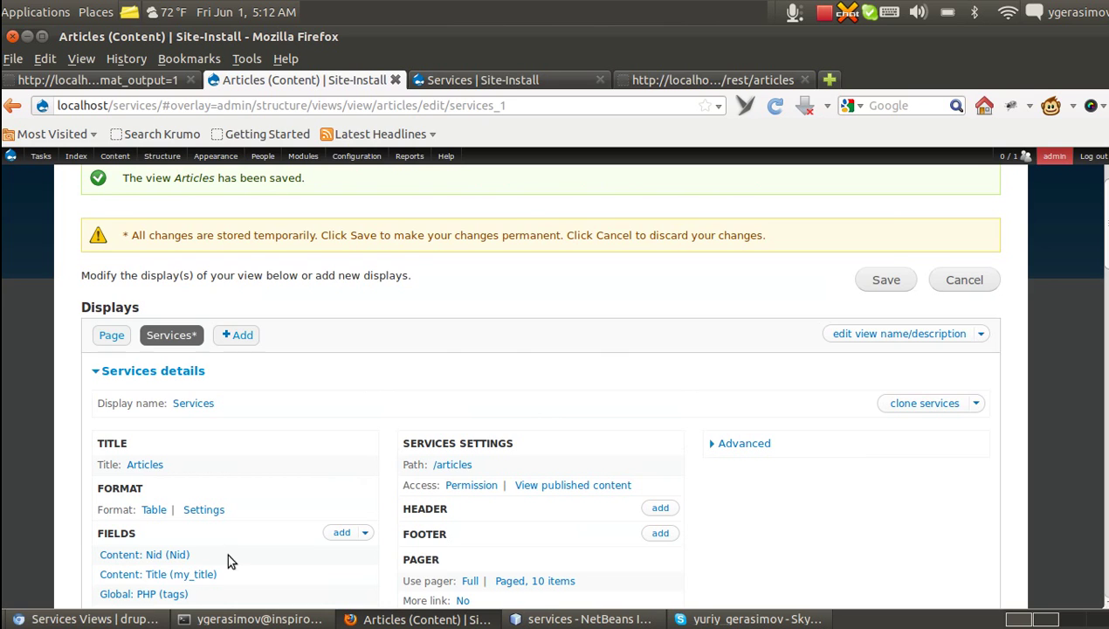
# Switch to the Services Views project page on drupal.org and highlight the recommended 7.x-1.0-beta1 release
pyautogui.click(143, 616)
pyautogui.scroll(5, 295, 288)
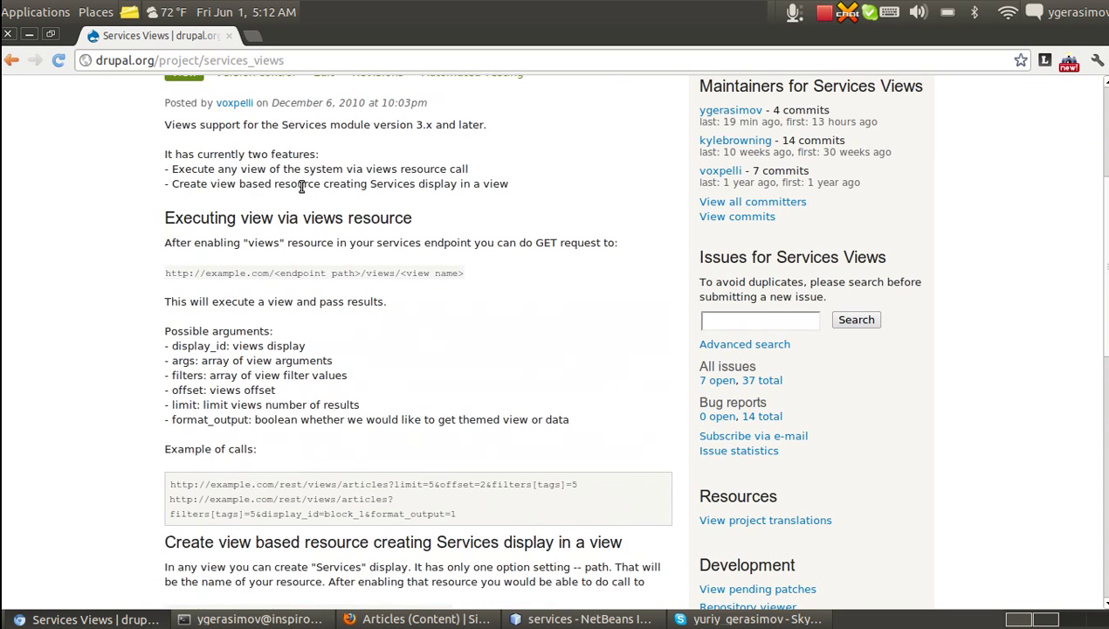
pyautogui.scroll(-5, 305, 181)
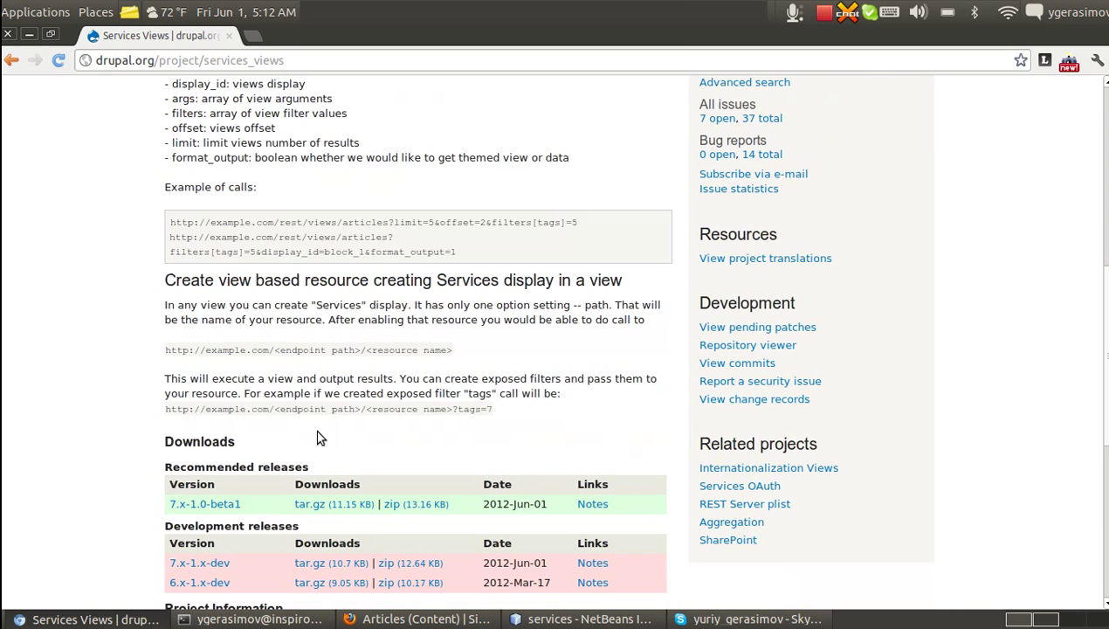
pyautogui.moveTo(255, 504); pyautogui.dragTo(168, 504)
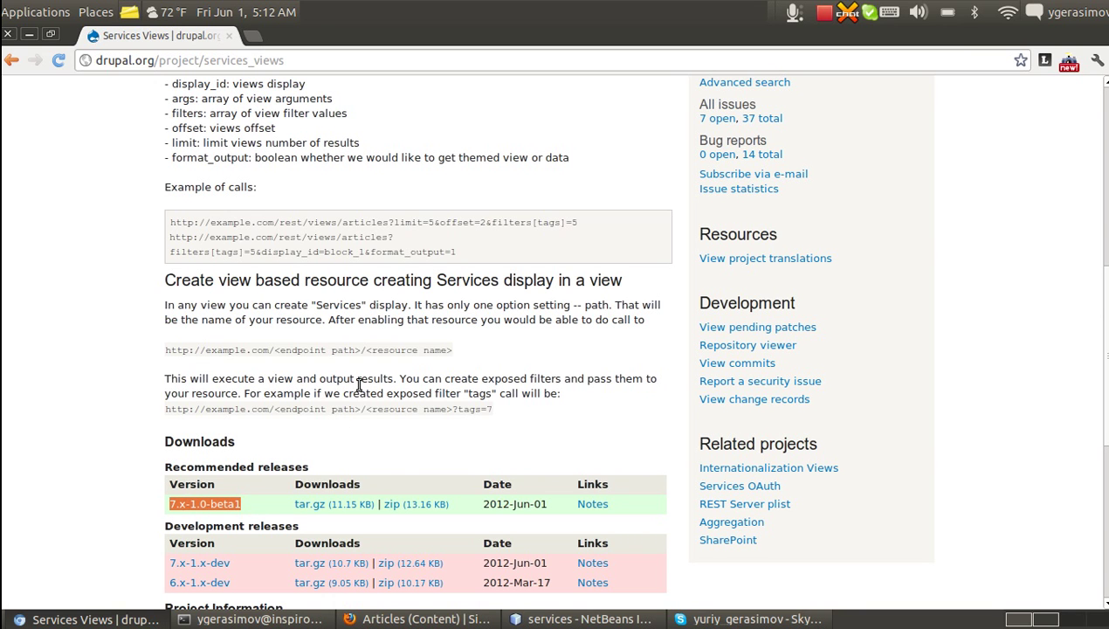